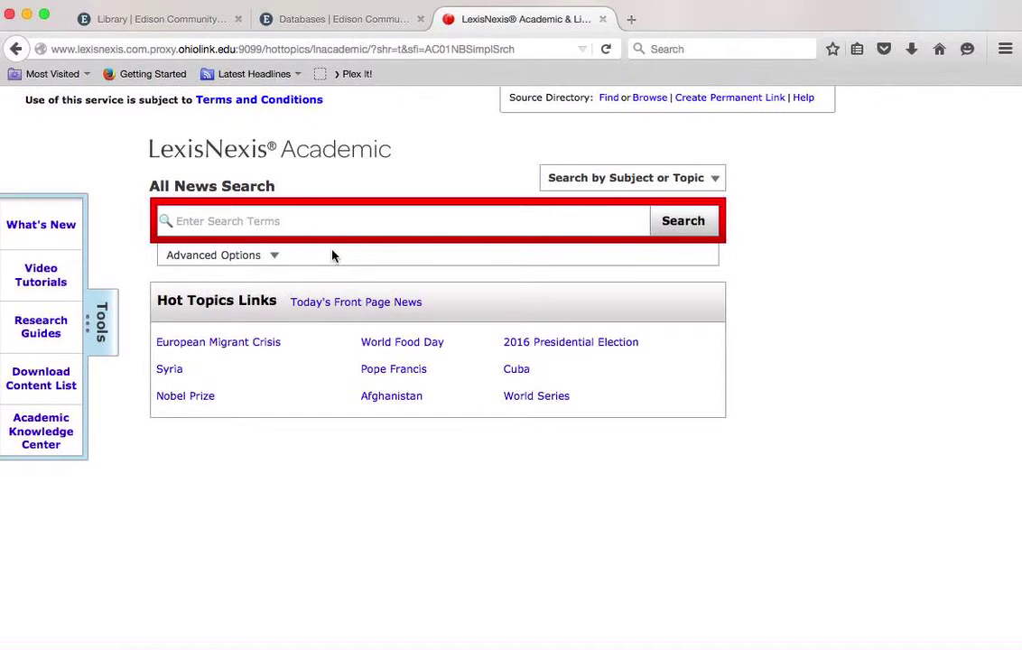
# - Run an All News search for "Persian gulf war"
pyautogui.click(309, 215)
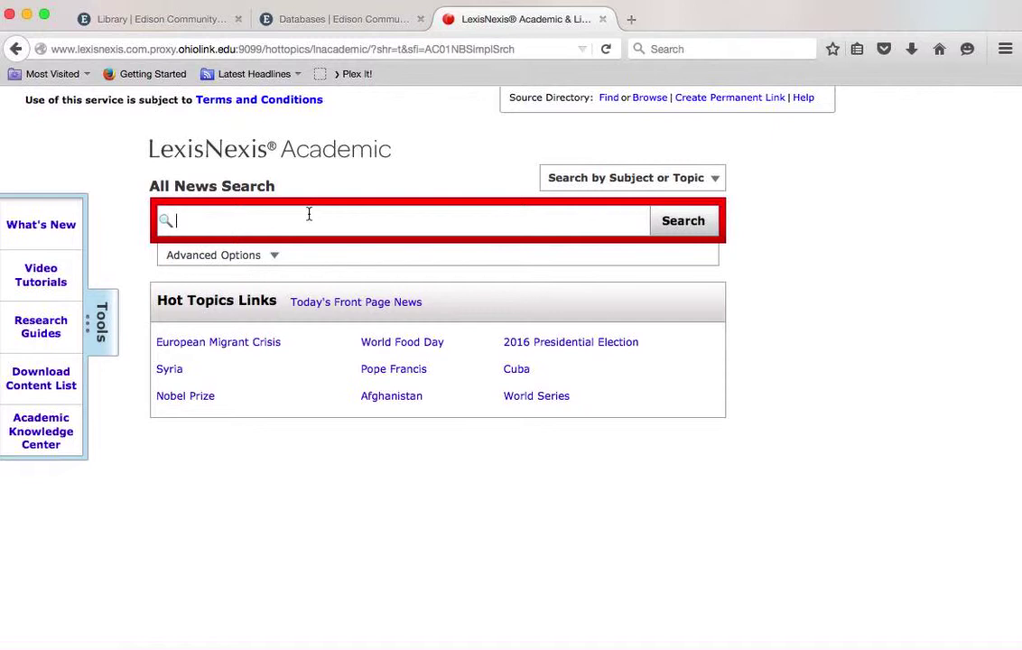
pyautogui.write('Pres')
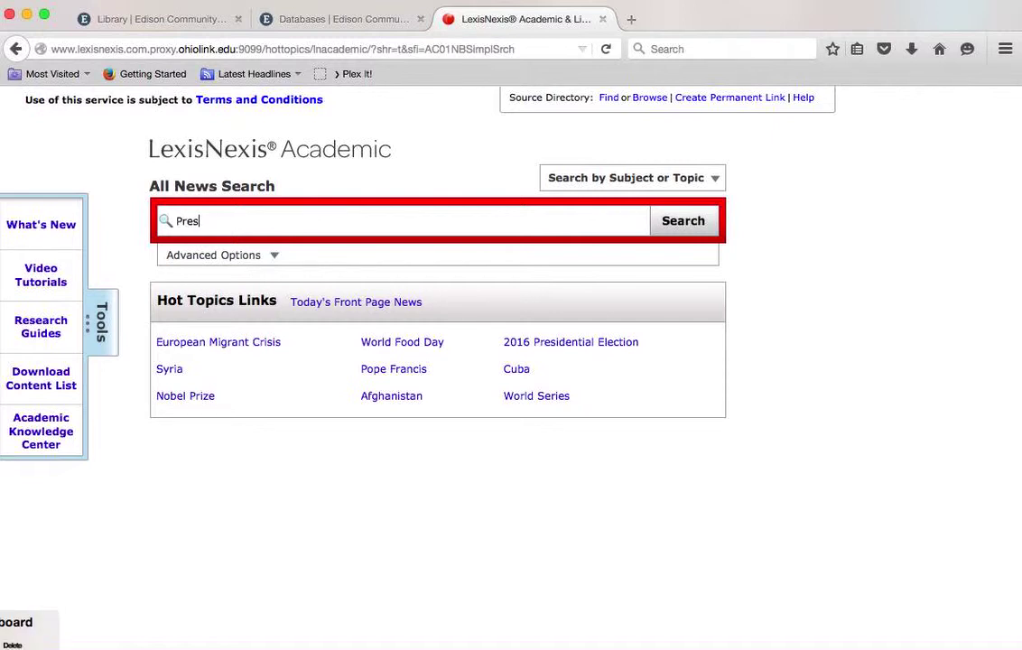
pyautogui.press('BackSpace')
pyautogui.press('BackSpace')
pyautogui.press('BackSpace')
pyautogui.write('er')
pyautogui.write('sian')
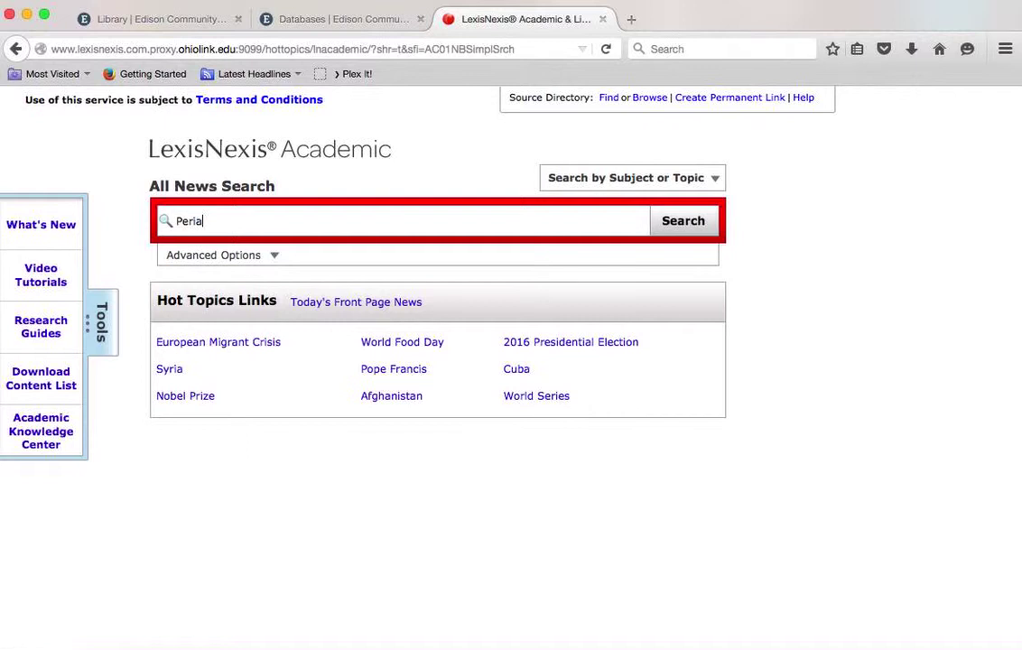
pyautogui.press('BackSpace')
pyautogui.press('BackSpace')
pyautogui.press('BackSpace')
pyautogui.write('n')
pyautogui.press('BackSpace')
pyautogui.press('BackSpace')
pyautogui.write('an gulf war')
pyautogui.press('Return')
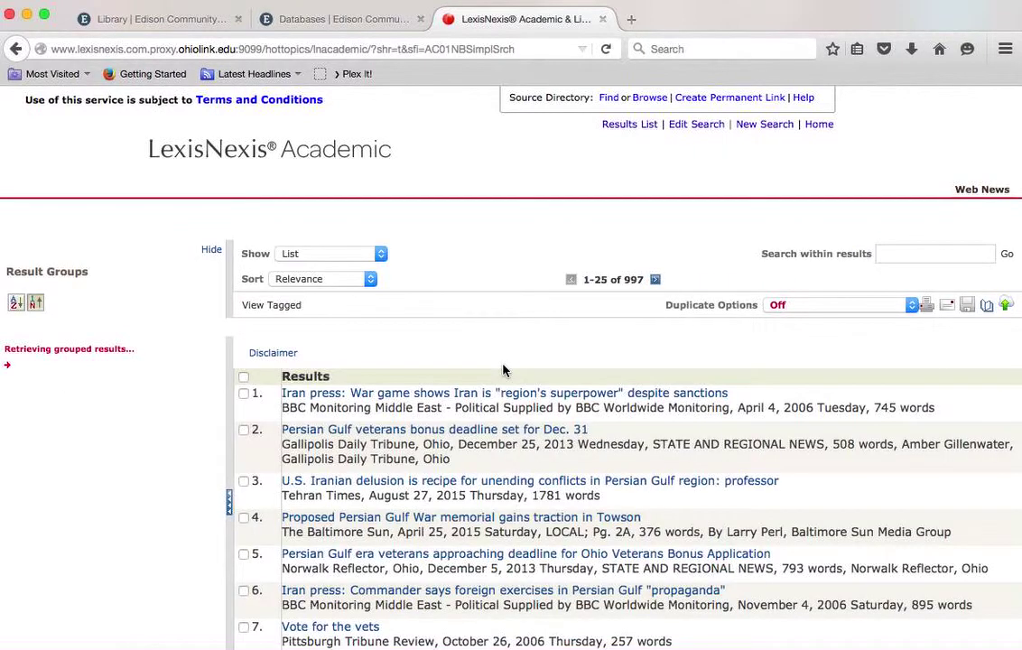
# - Look through the first search results and set the duplicate options to "On - High similarity"
pyautogui.scroll(-1, 488, 352)
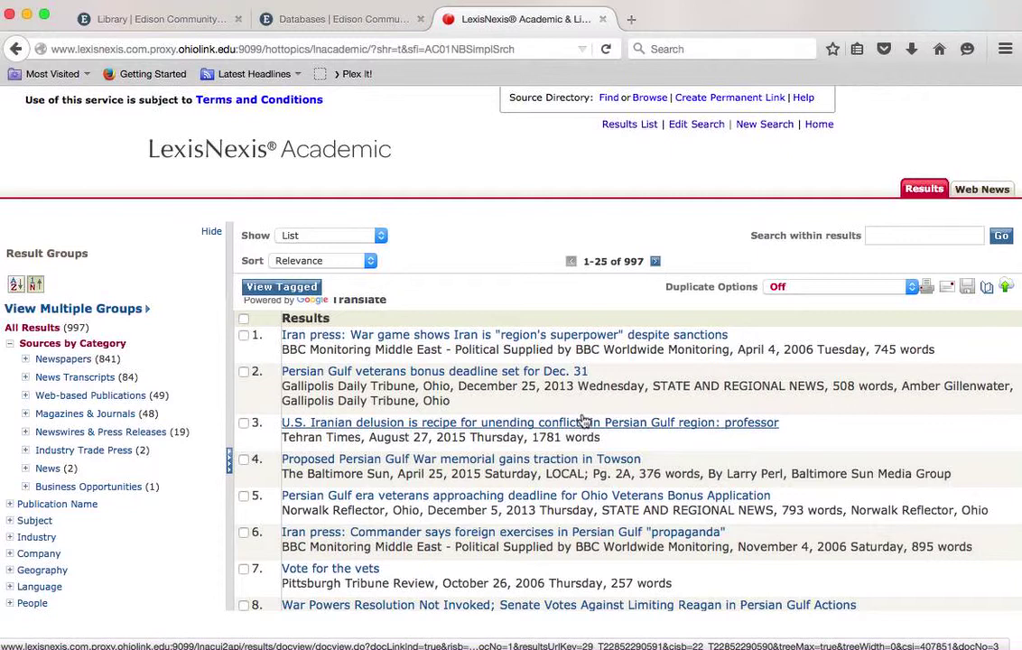
pyautogui.scroll(-2, 464, 521)
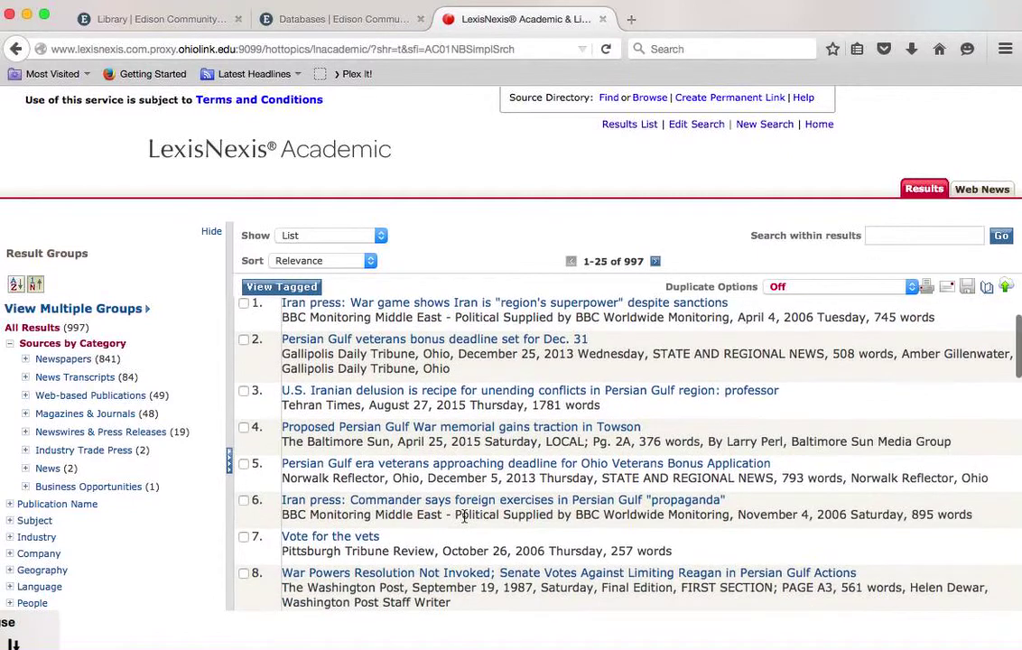
pyautogui.scroll(-5, 464, 521)
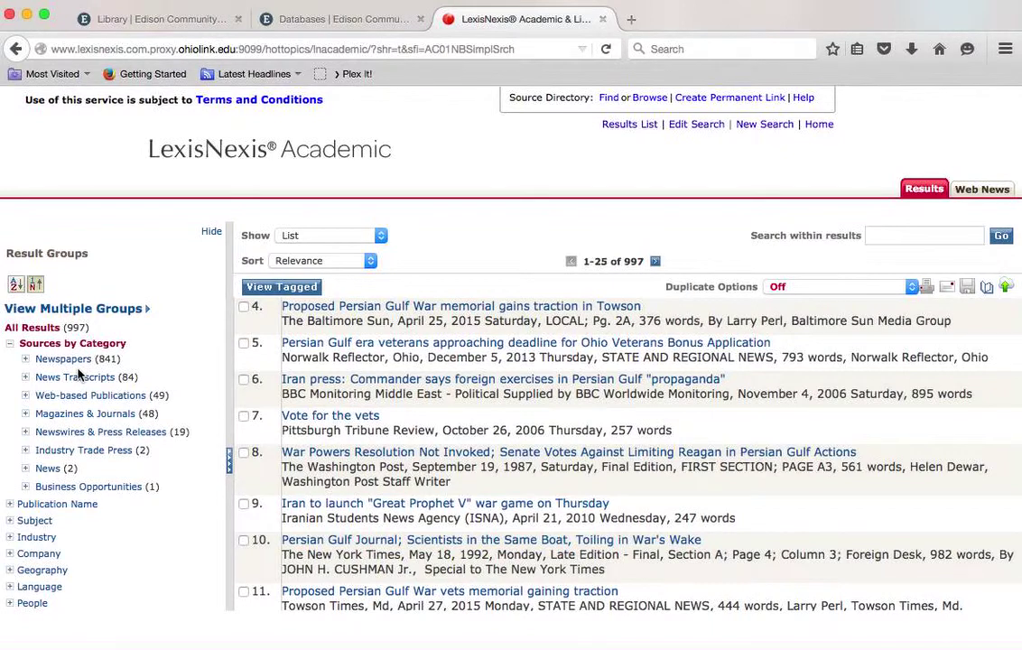
pyautogui.click(912, 287)
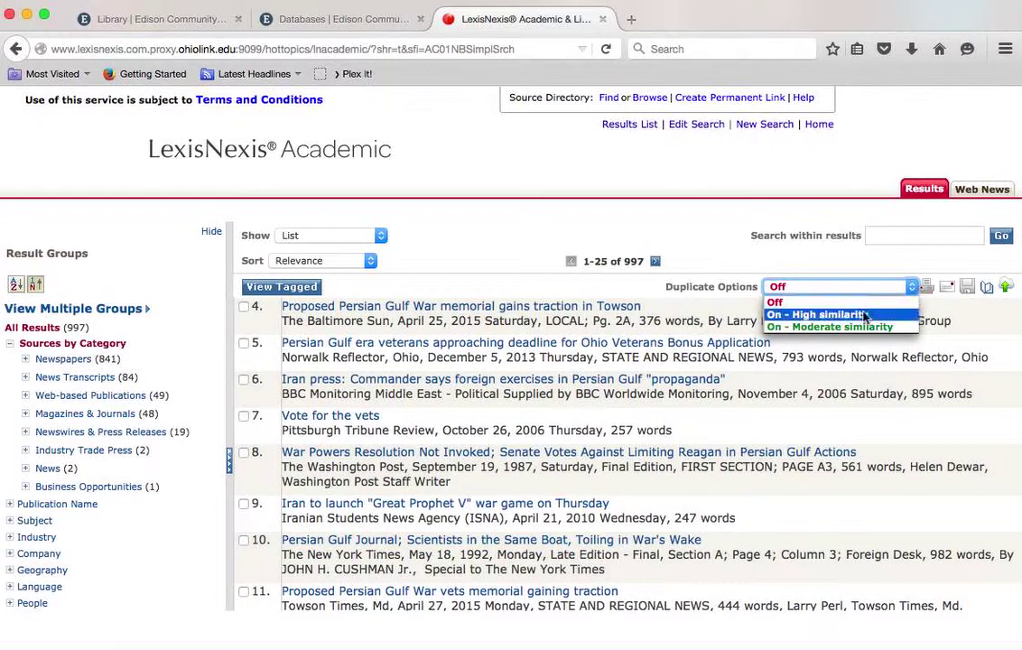
pyautogui.click(826, 314)
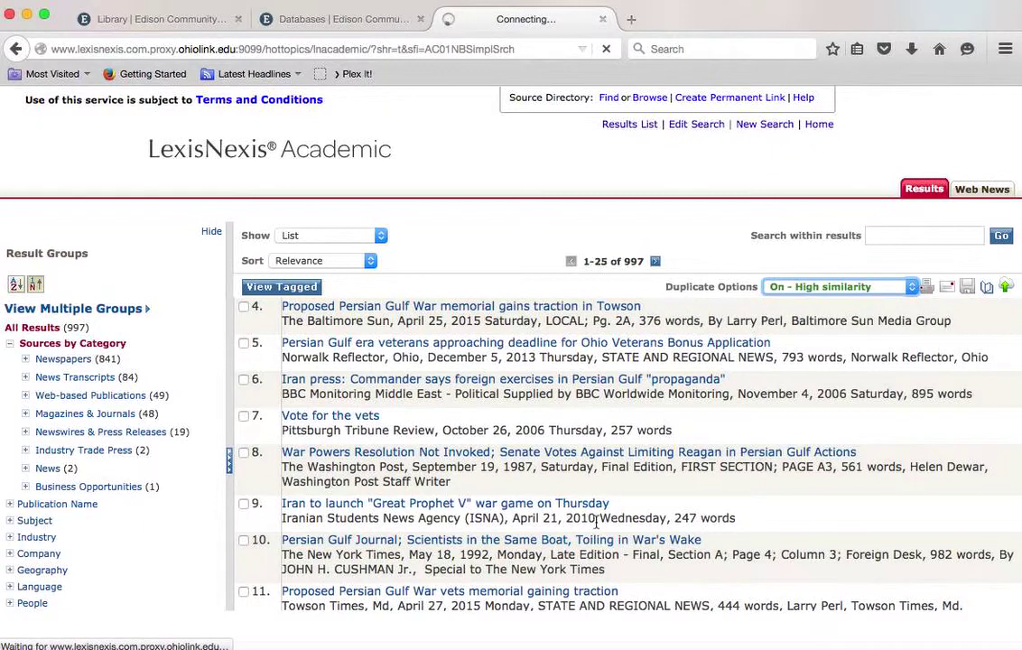
# - Review the filtered results and sort them from oldest to newest
pyautogui.scroll(-1, 595, 521)
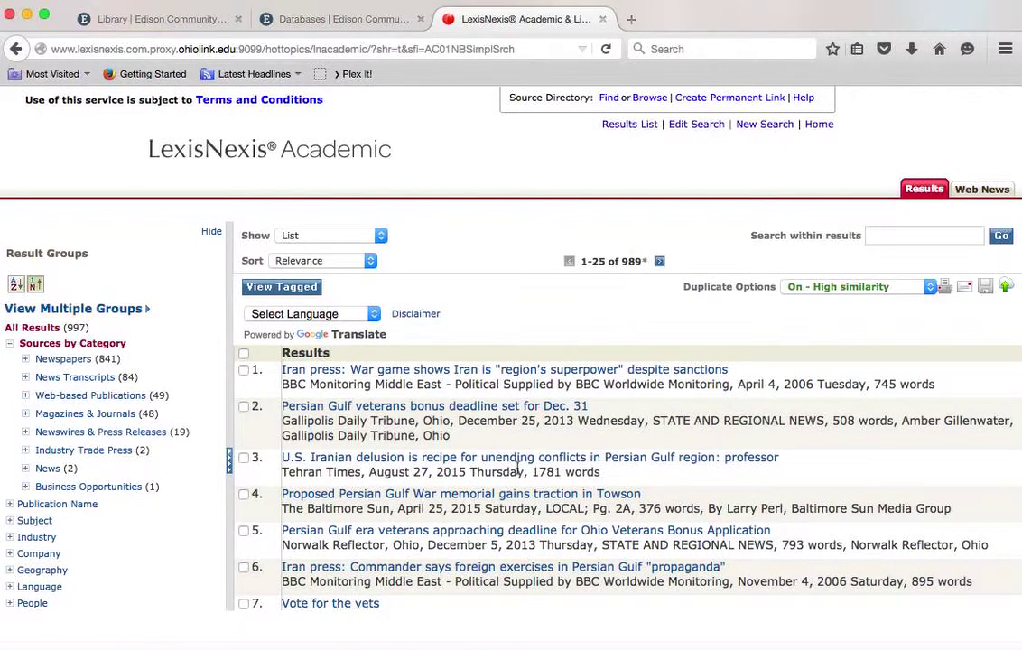
pyautogui.scroll(-1, 519, 466)
pyautogui.scroll(-2, 518, 467)
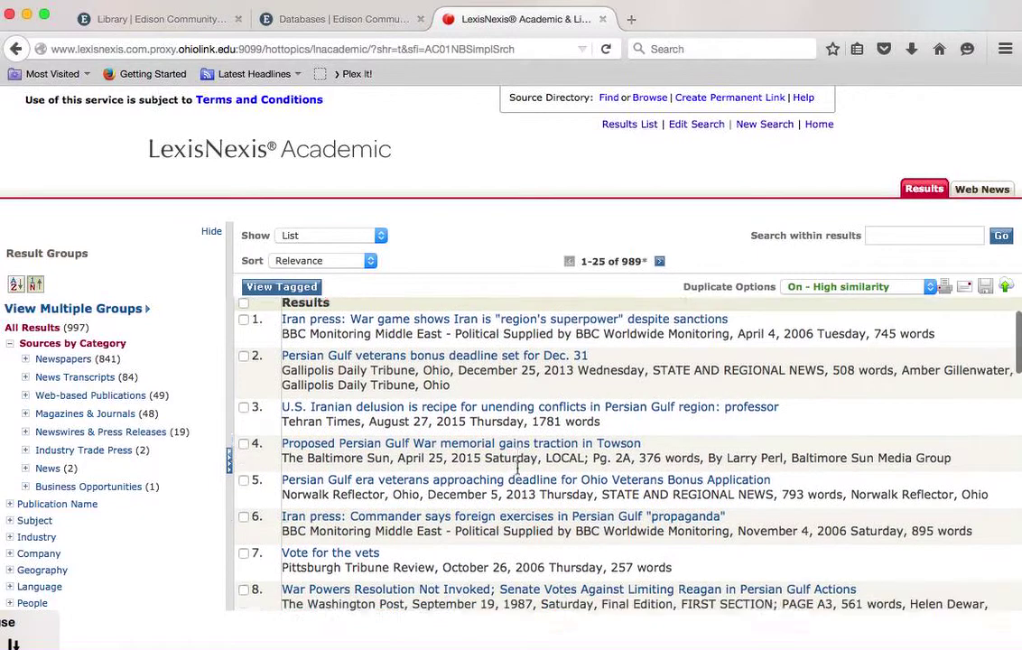
pyautogui.scroll(-1, 113, 459)
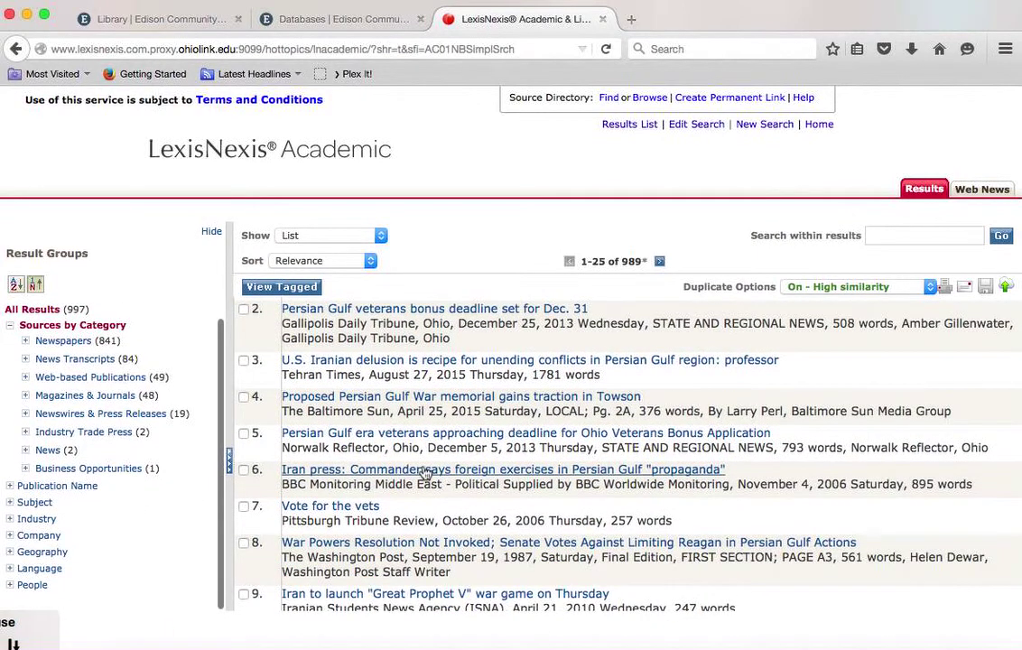
pyautogui.scroll(-6, 425, 466)
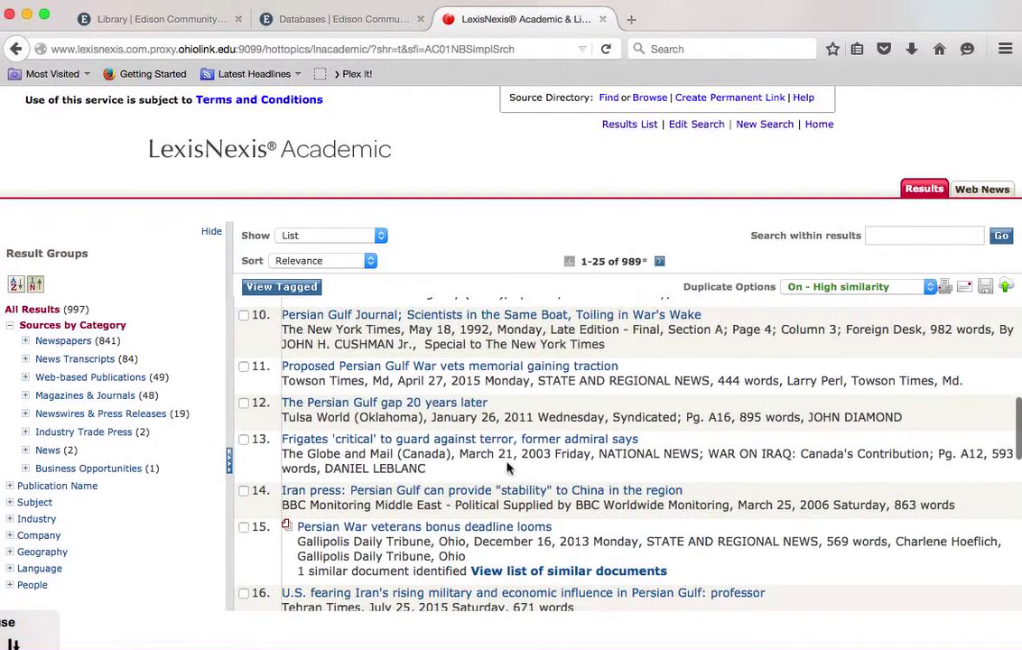
pyautogui.scroll(8, 509, 408)
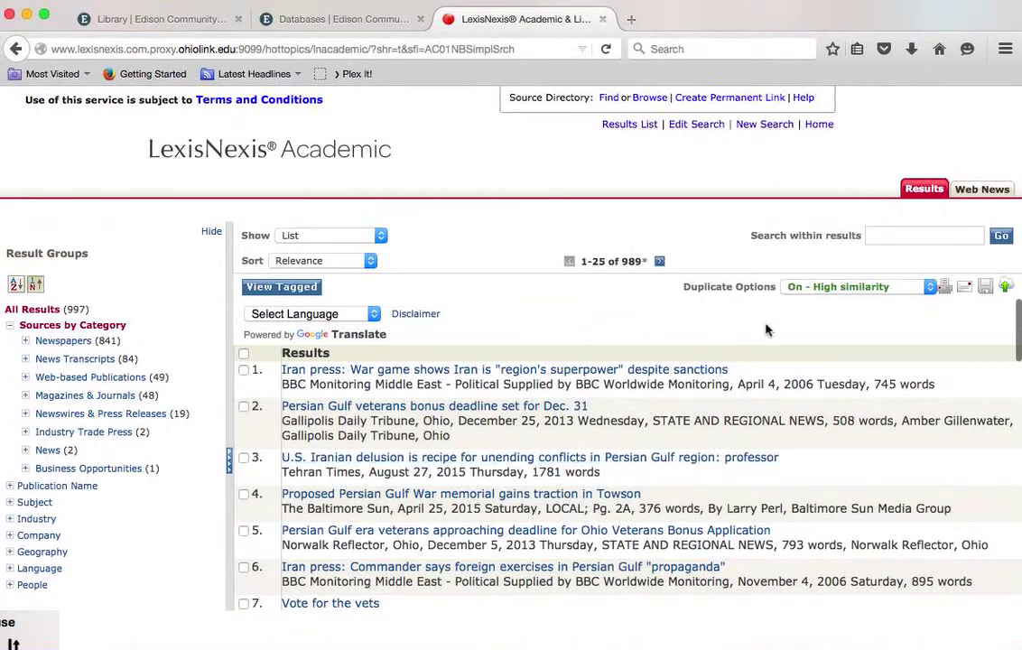
pyautogui.click(369, 262)
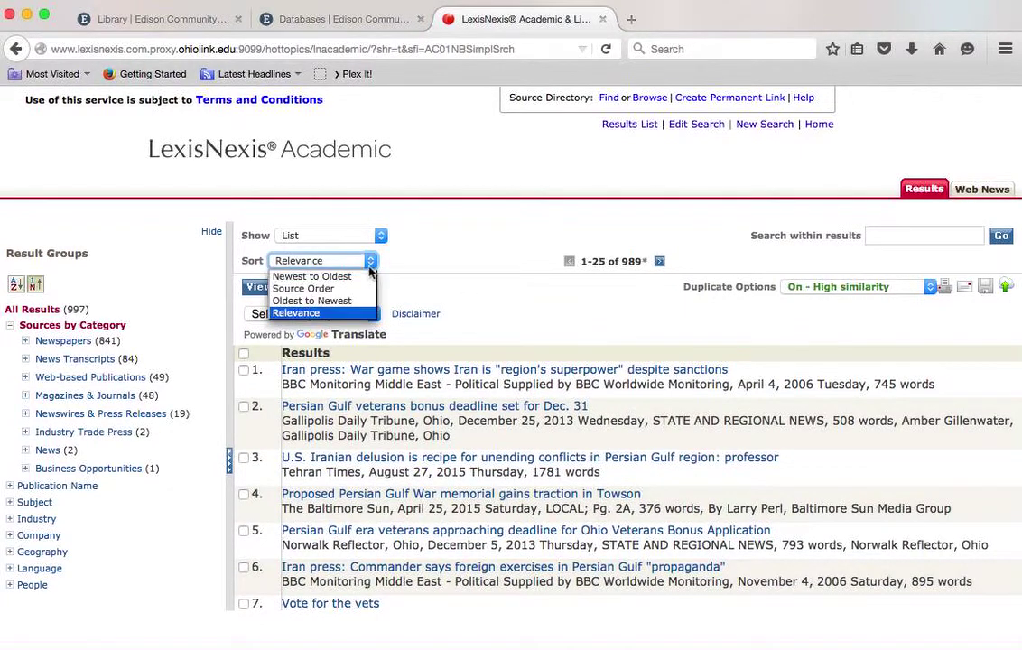
pyautogui.click(311, 300)
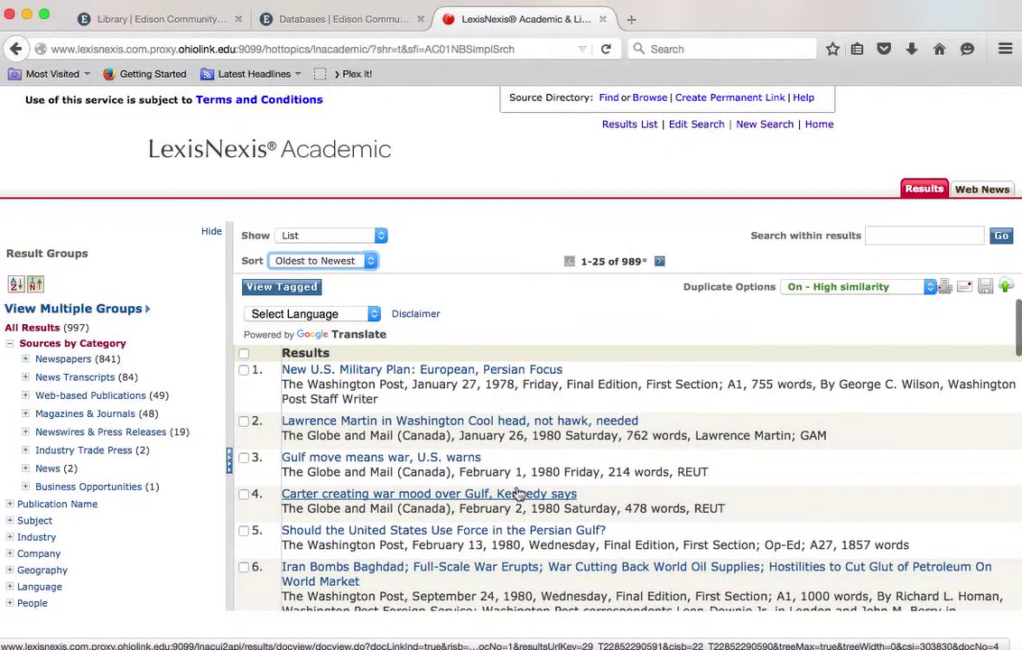
# - Look over the date-sorted articles, then return to editing the search and expand its advanced options
pyautogui.scroll(-5, 518, 494)
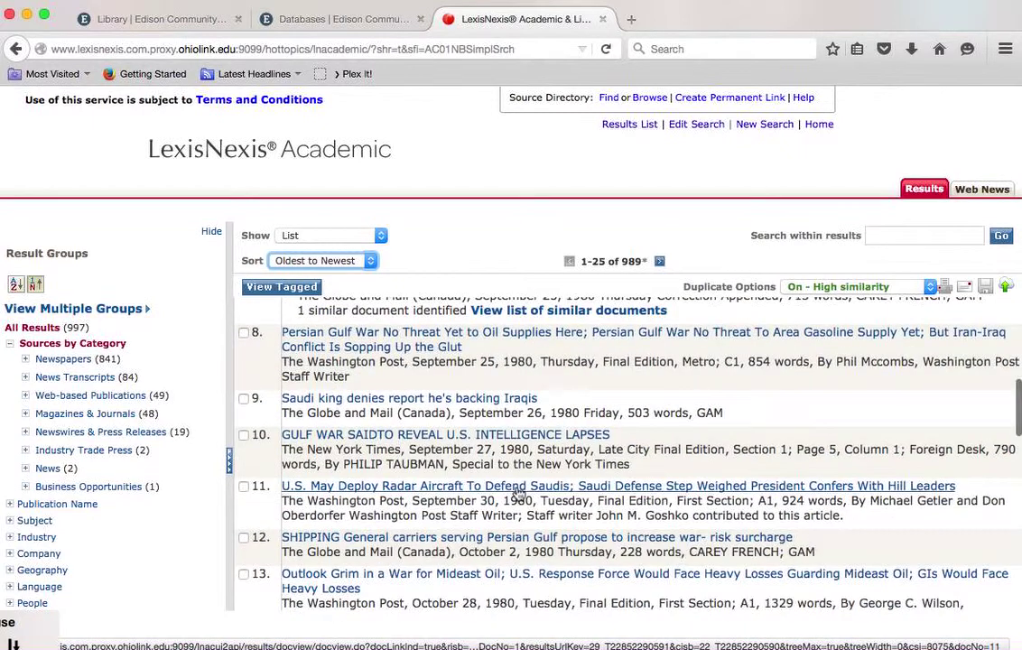
pyautogui.scroll(-1, 518, 494)
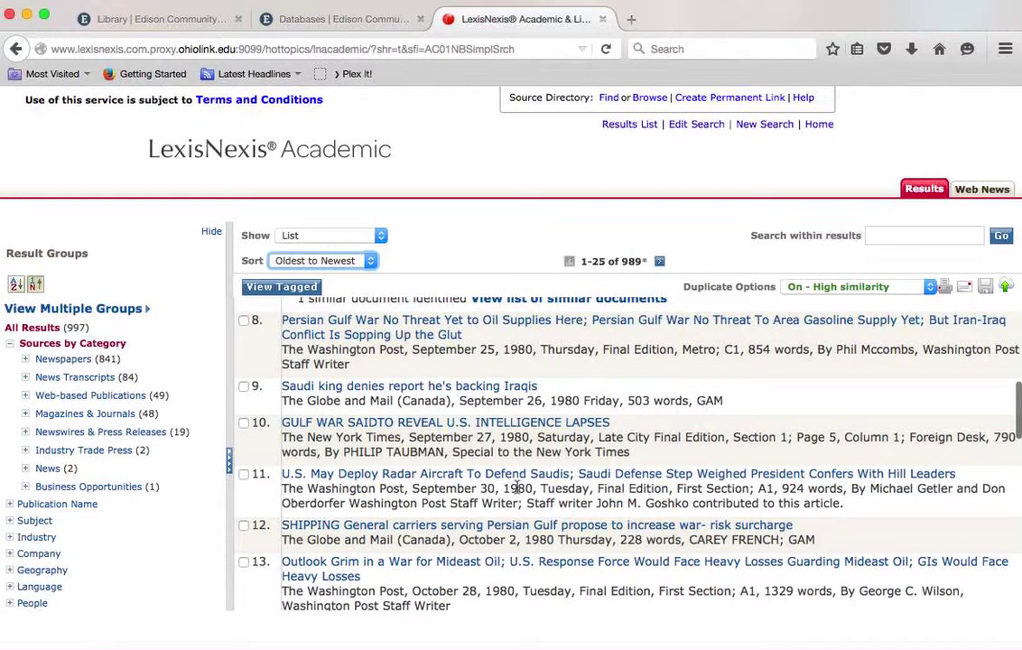
pyautogui.scroll(-10, 517, 487)
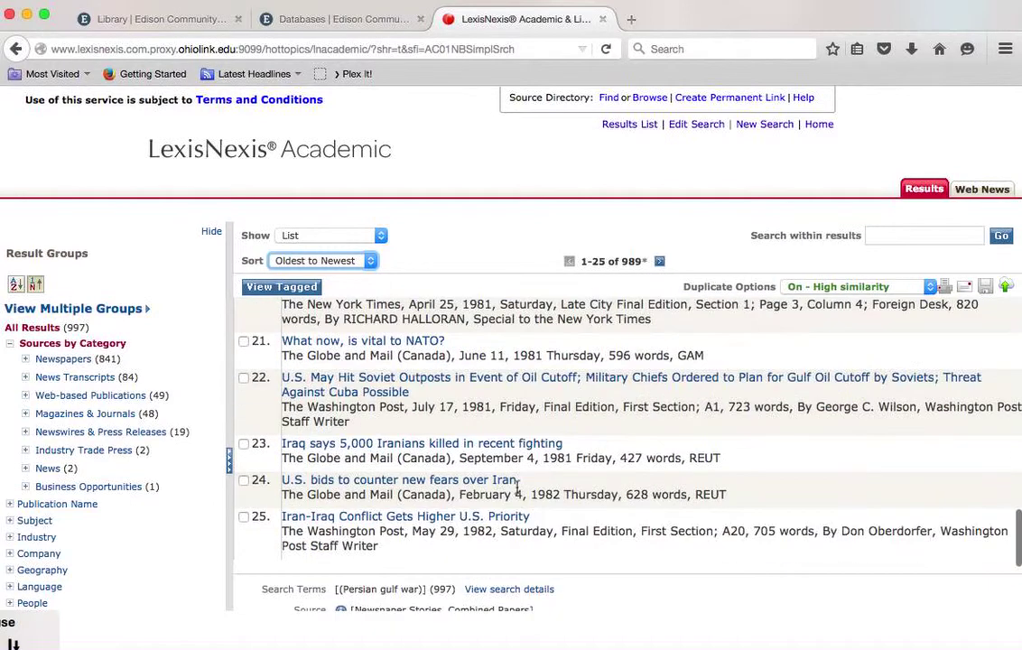
pyautogui.scroll(5, 517, 488)
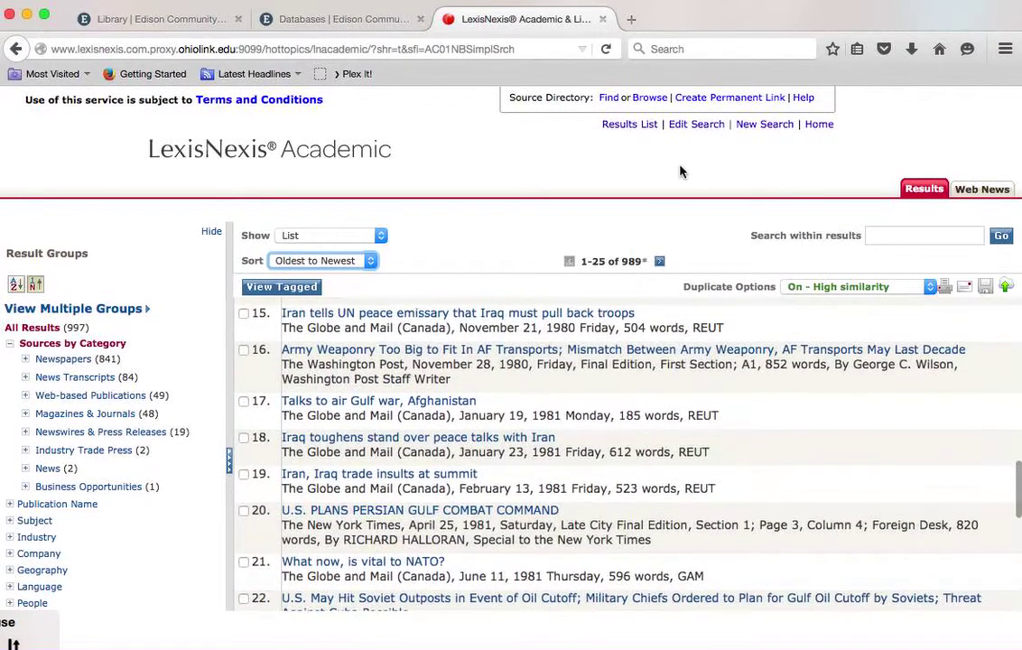
pyautogui.click(700, 126)
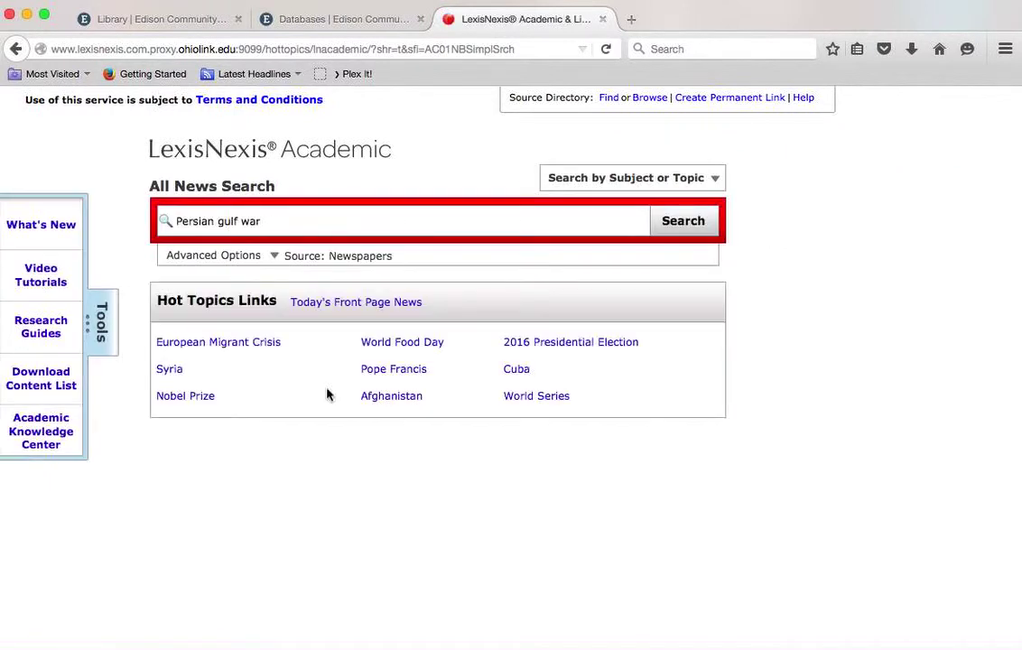
pyautogui.click(255, 259)
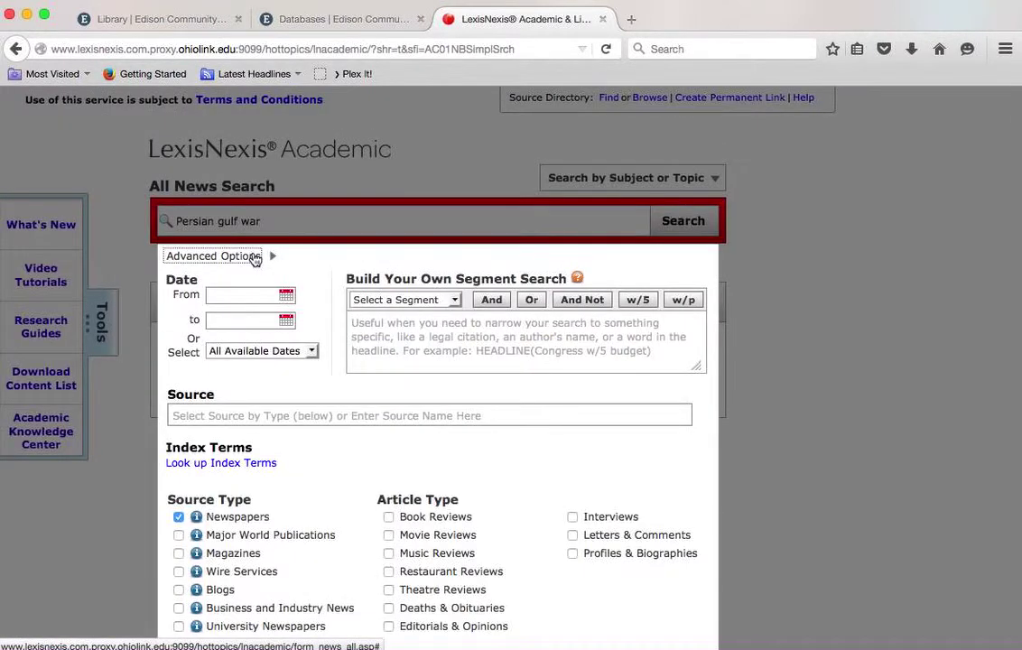
# - Set the start of the search's date range to 01/01/1985
pyautogui.click(286, 296)
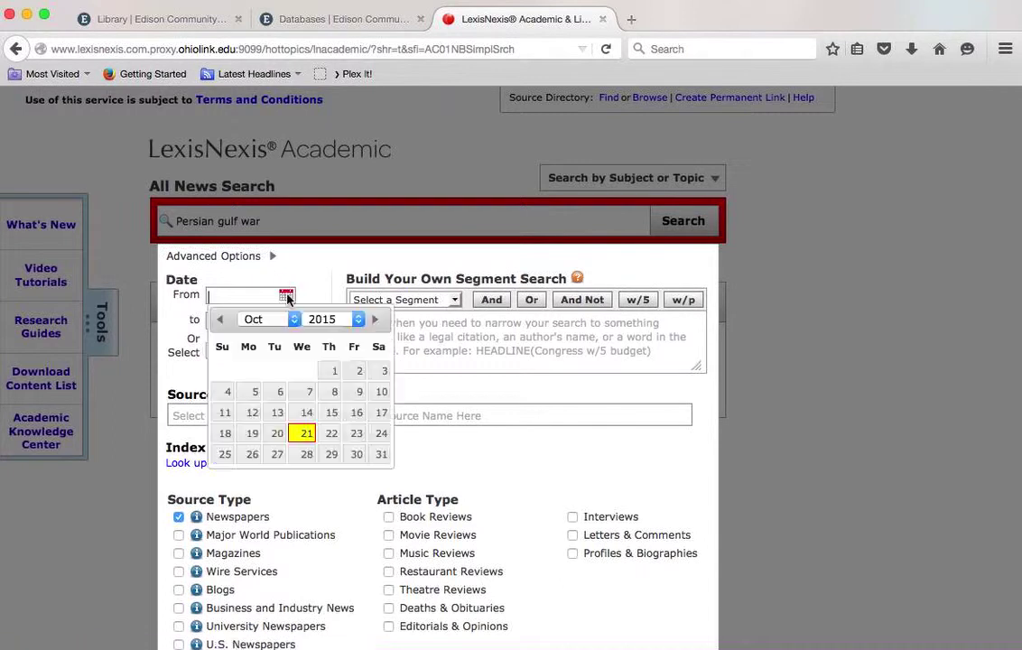
pyautogui.click(358, 321)
pyautogui.scroll(4, 347, 361)
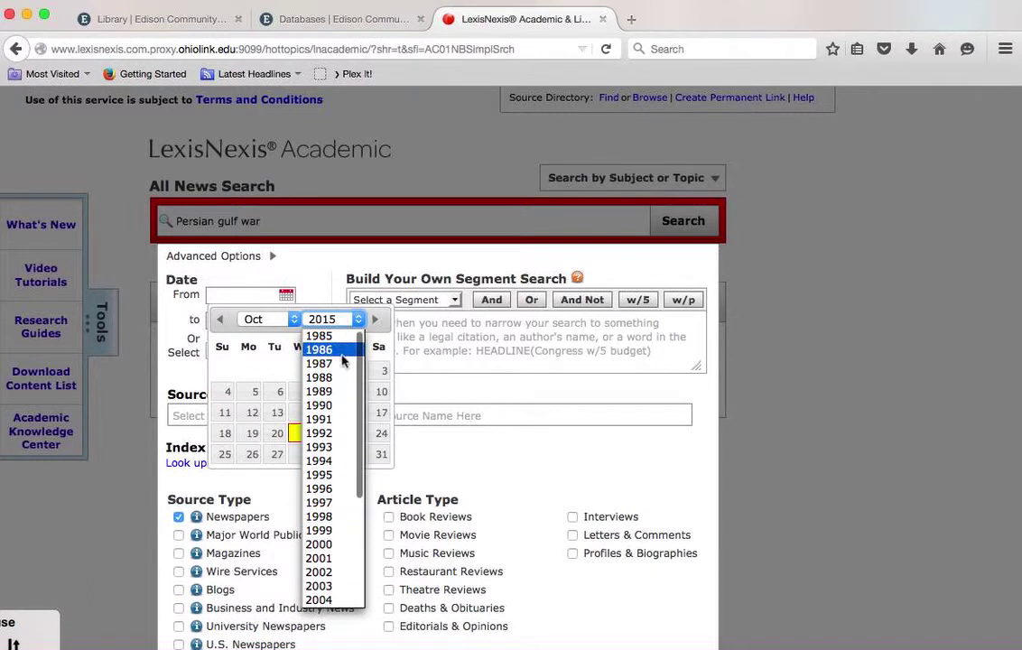
pyautogui.click(348, 336)
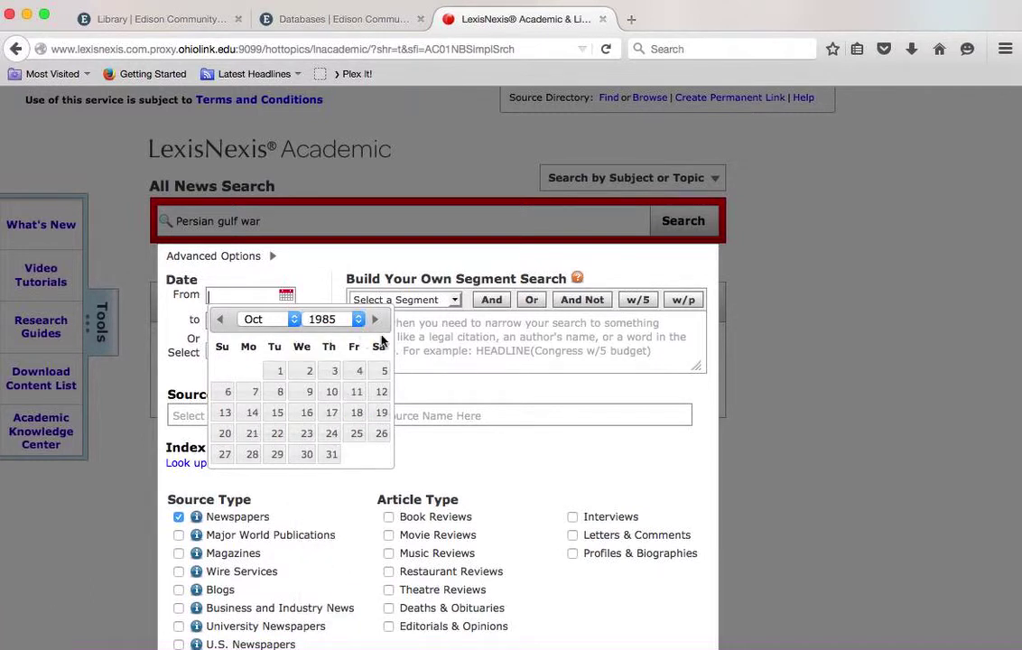
pyautogui.click(294, 321)
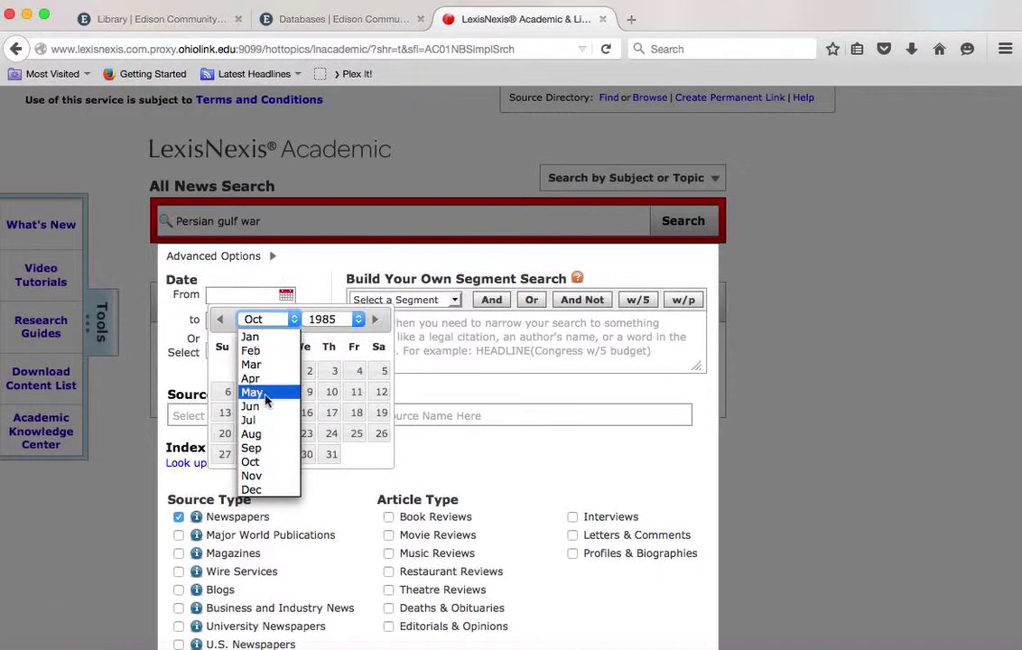
pyautogui.click(250, 337)
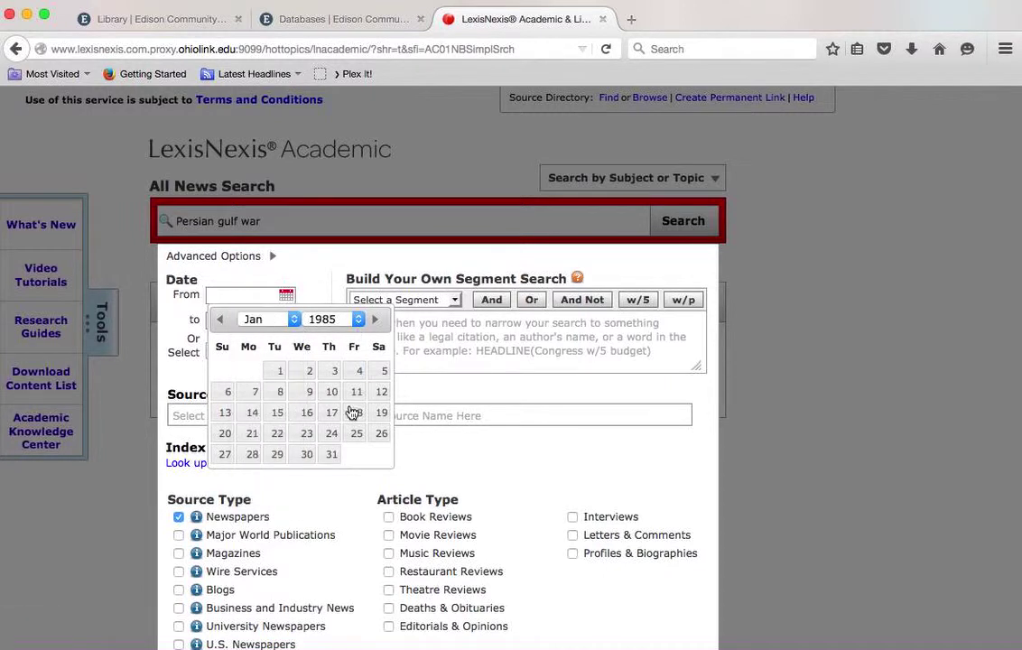
pyautogui.click(278, 372)
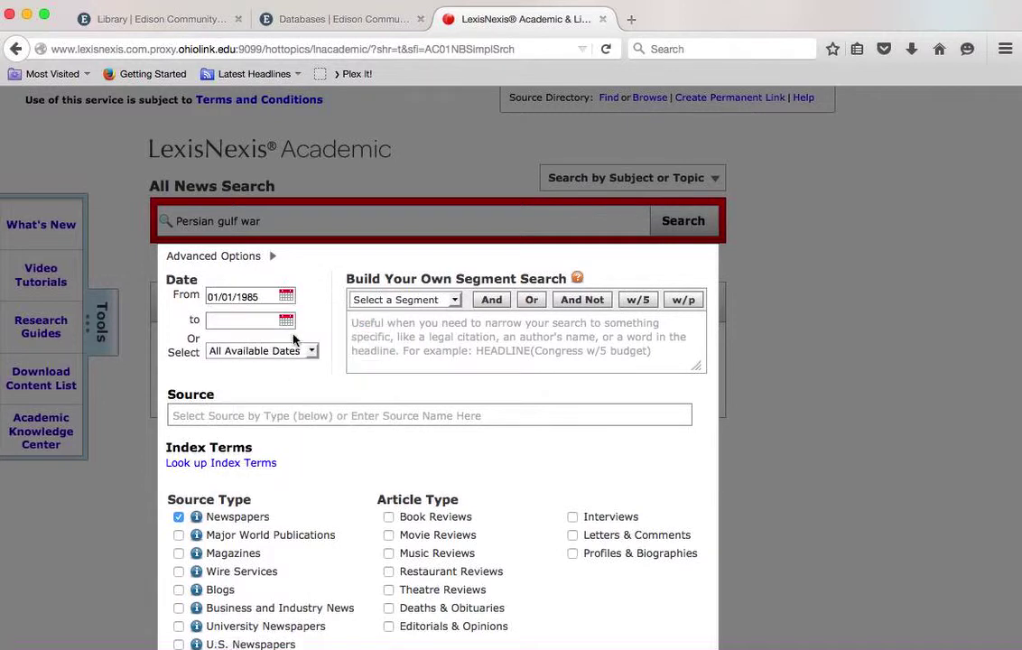
# - Set the end of the search's date range to 12/31/1988
pyautogui.click(286, 320)
pyautogui.click(271, 344)
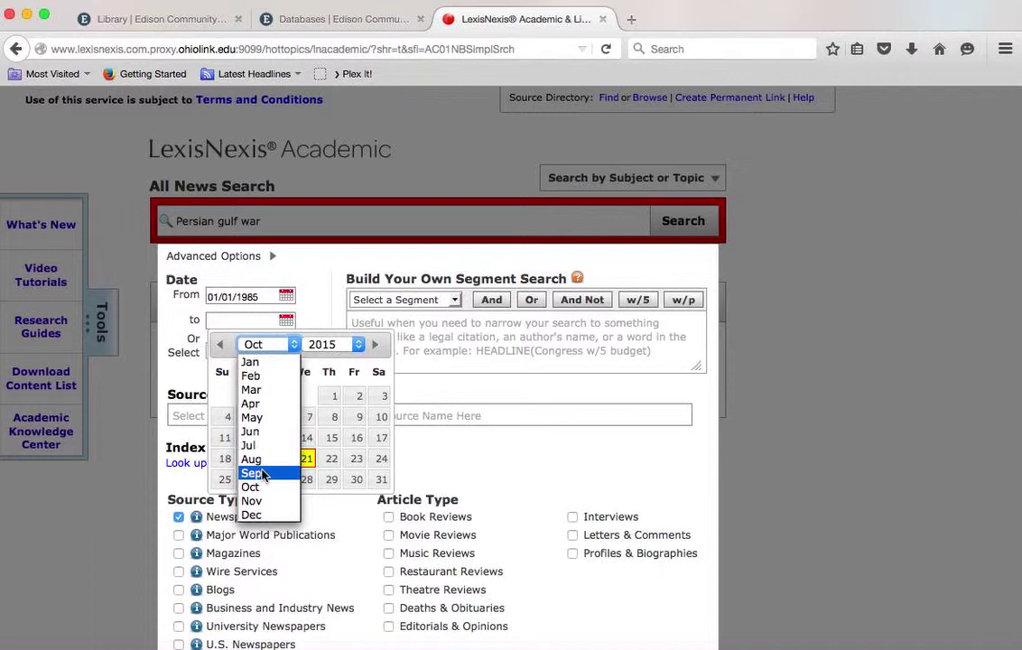
pyautogui.click(251, 514)
pyautogui.click(356, 345)
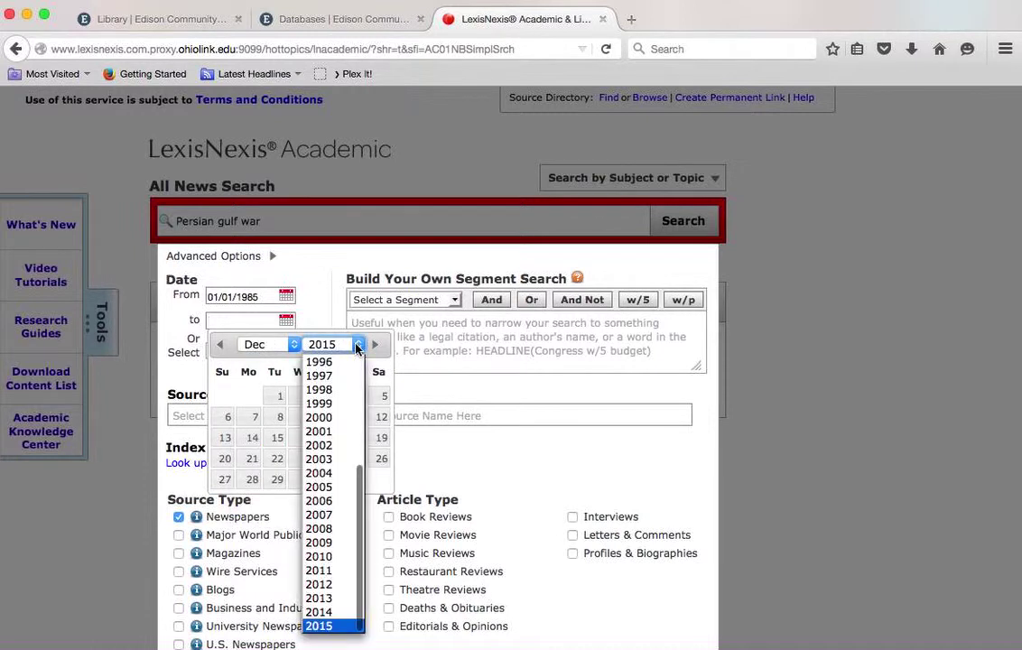
pyautogui.scroll(4, 325, 463)
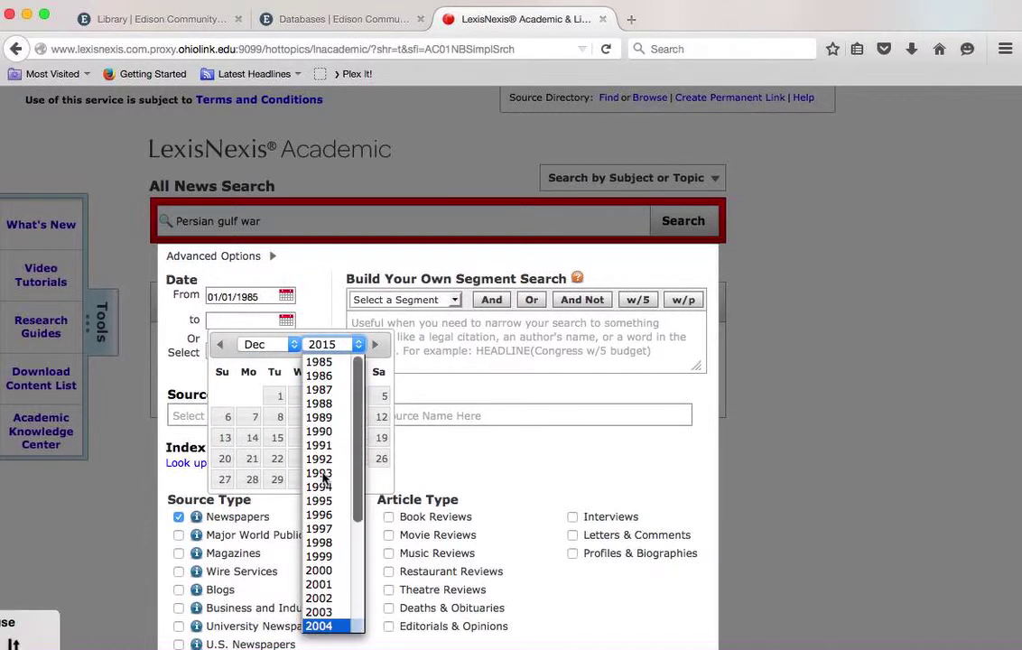
pyautogui.click(325, 408)
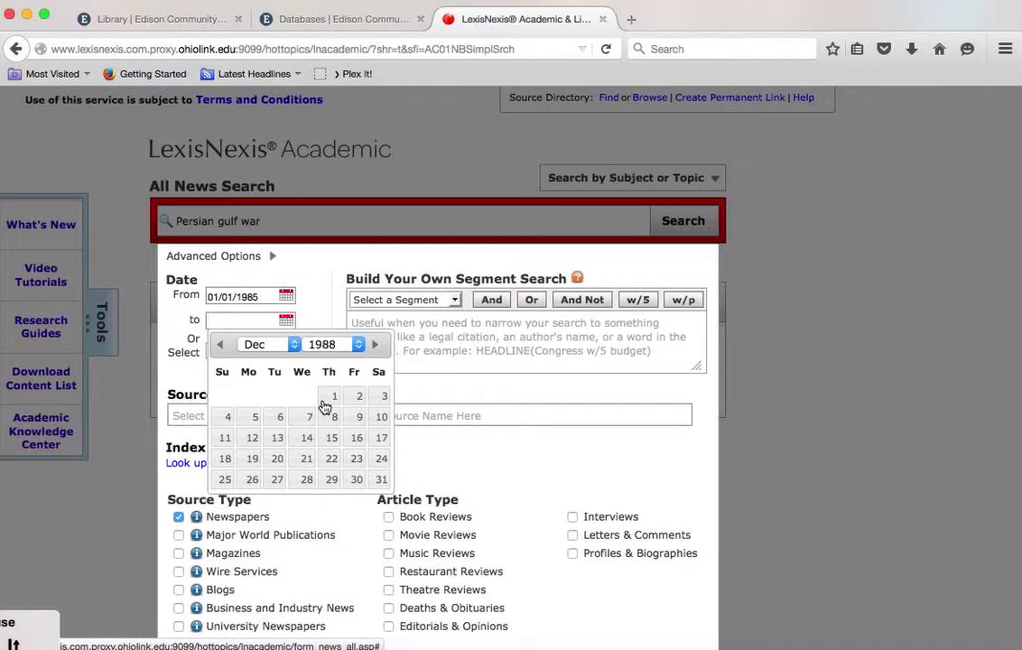
pyautogui.click(381, 480)
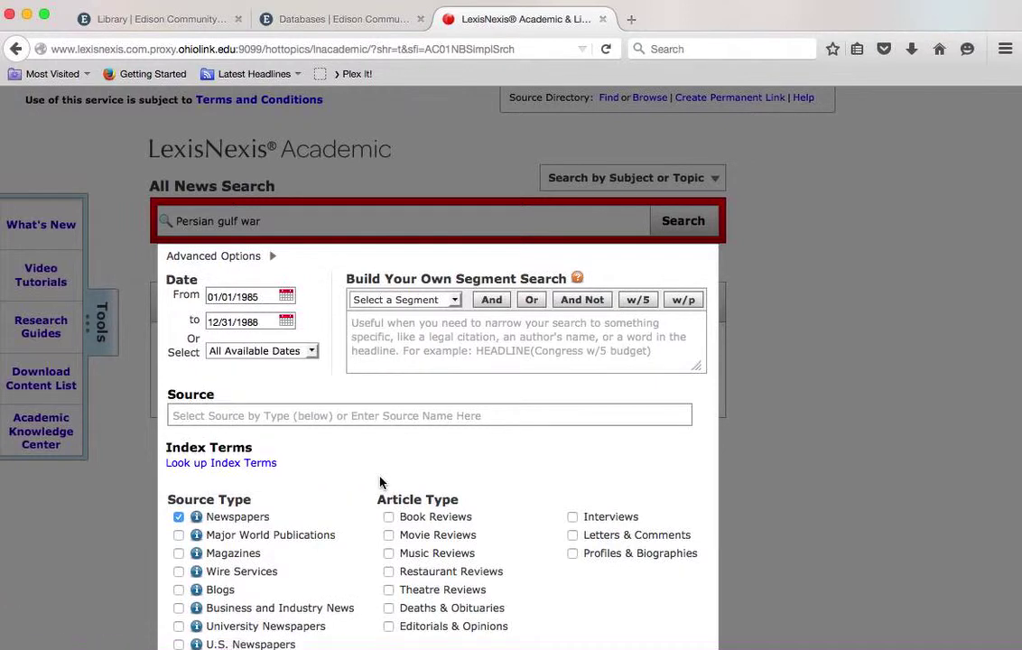
# - Choose Magazines as the source type for the search
pyautogui.scroll(-3, 349, 381)
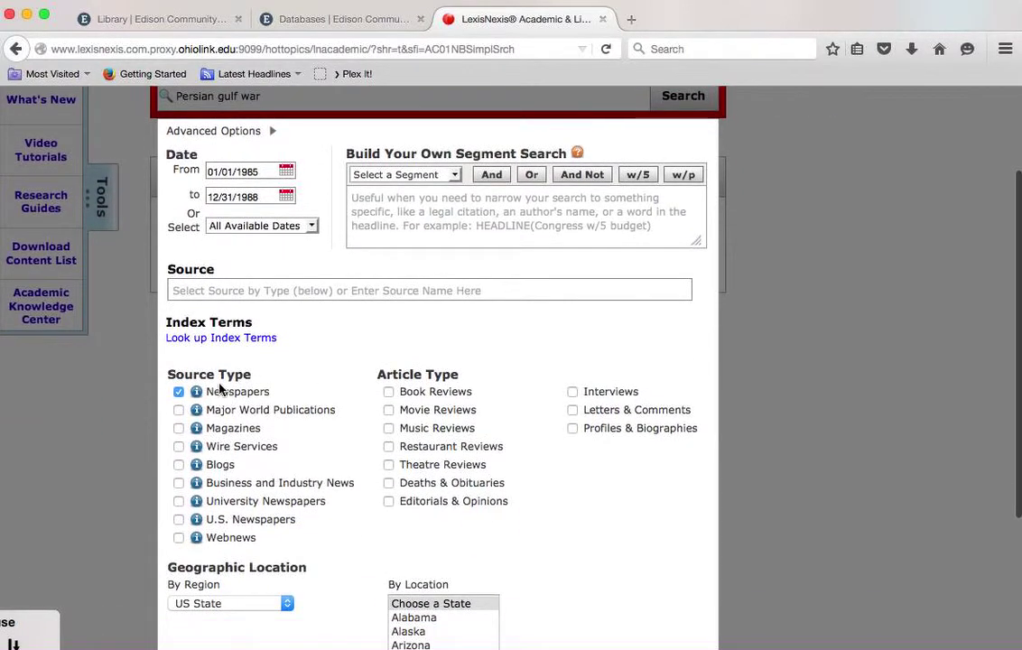
pyautogui.click(177, 428)
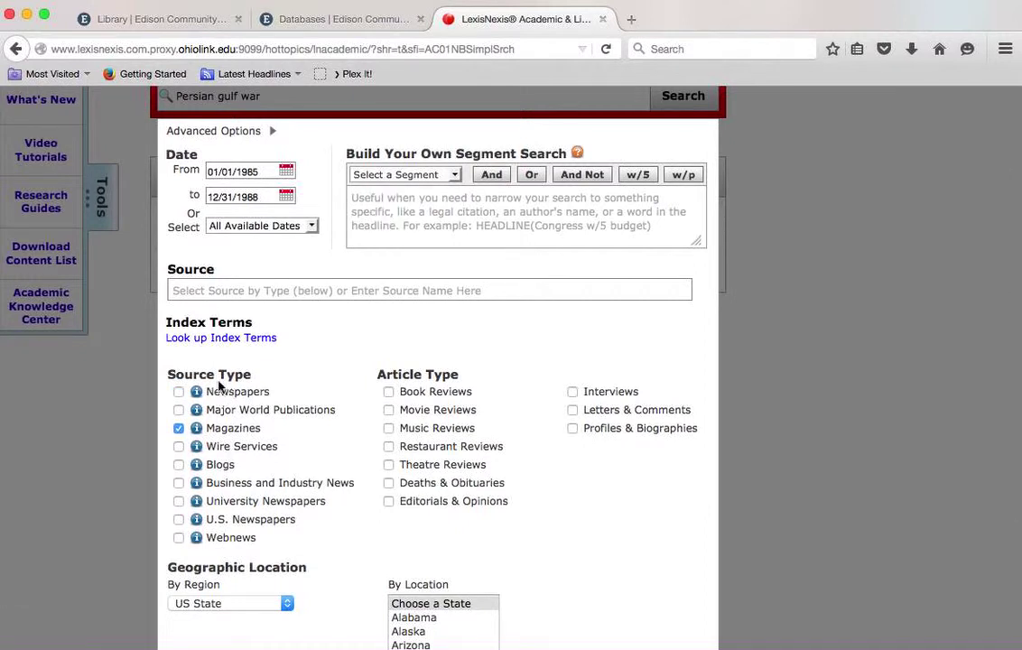
# - Add Newspapers to the search's source types, apply the advanced options, and run the Persian gulf war search
pyautogui.click(178, 391)
pyautogui.scroll(-4, 365, 502)
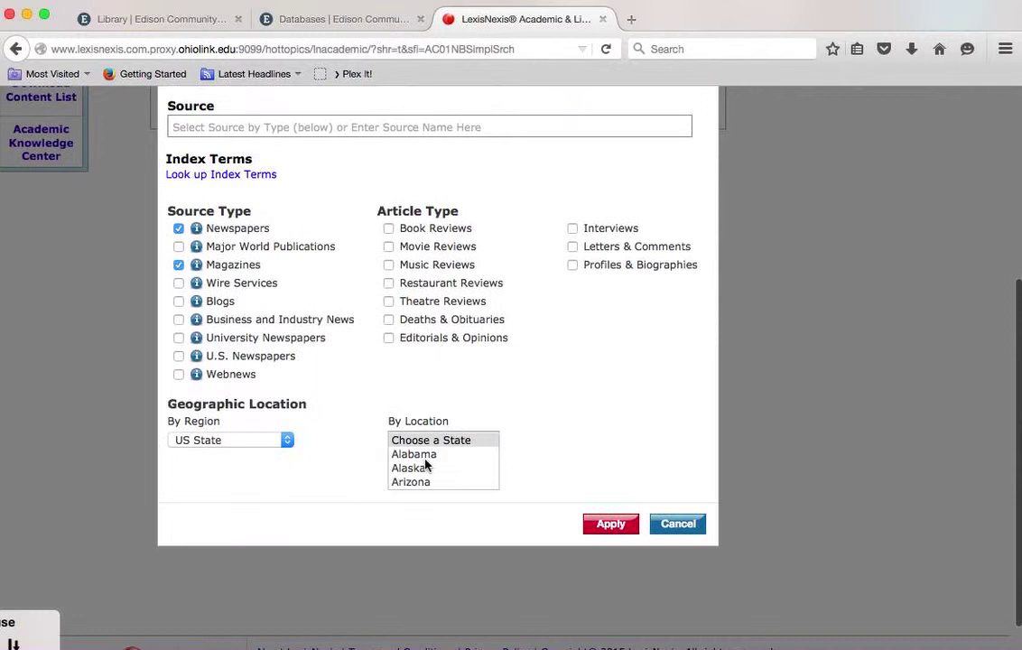
pyautogui.click(617, 529)
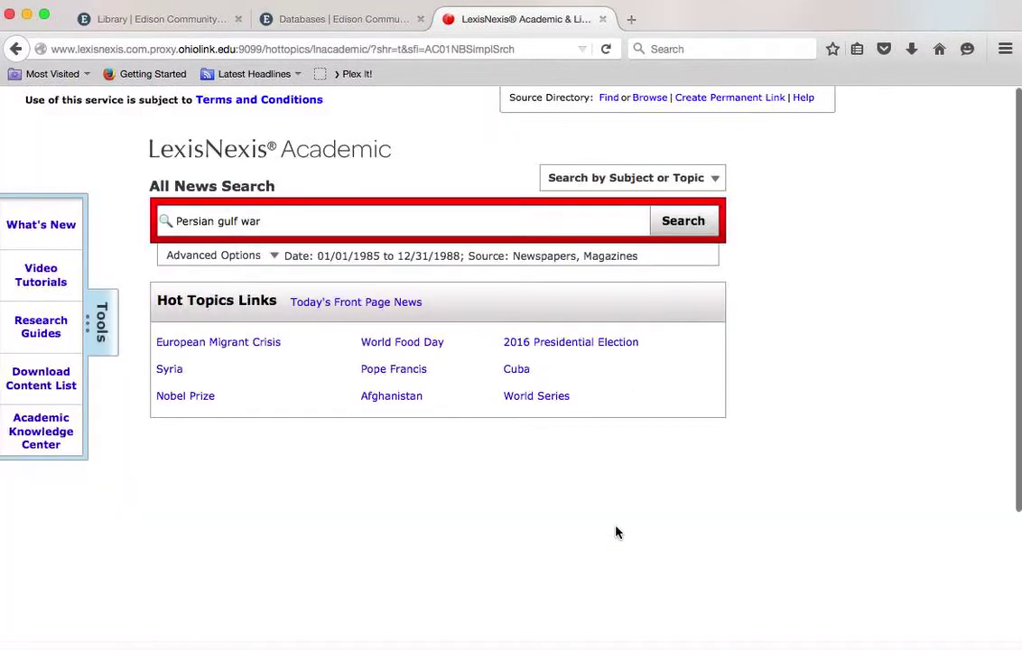
pyautogui.click(712, 222)
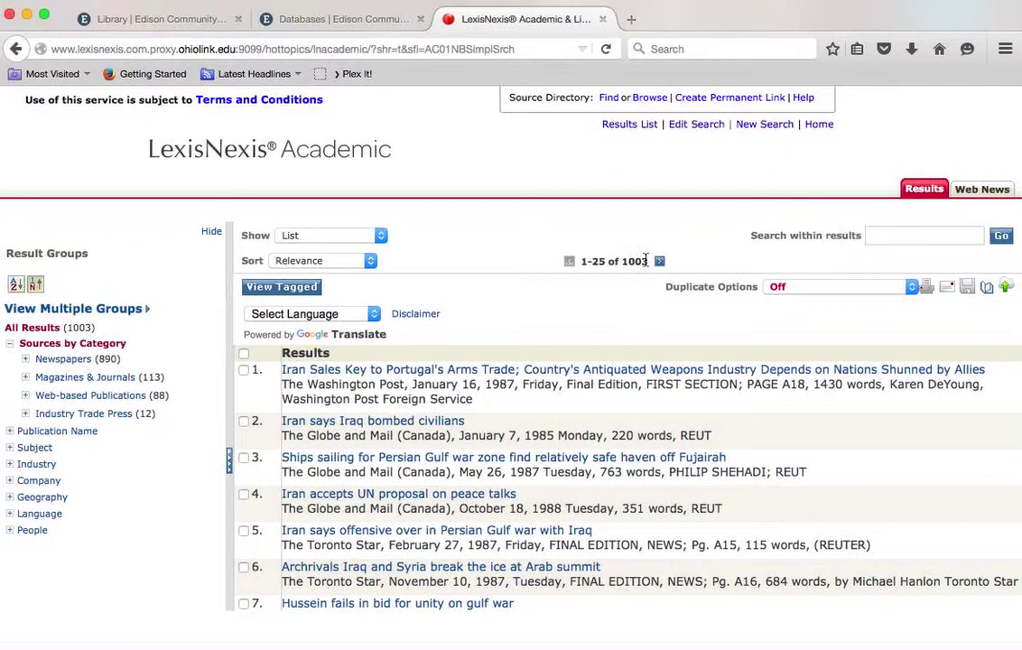
# - Set the duplicate options for the search results to On - High similarity
pyautogui.scroll(-2, 659, 269)
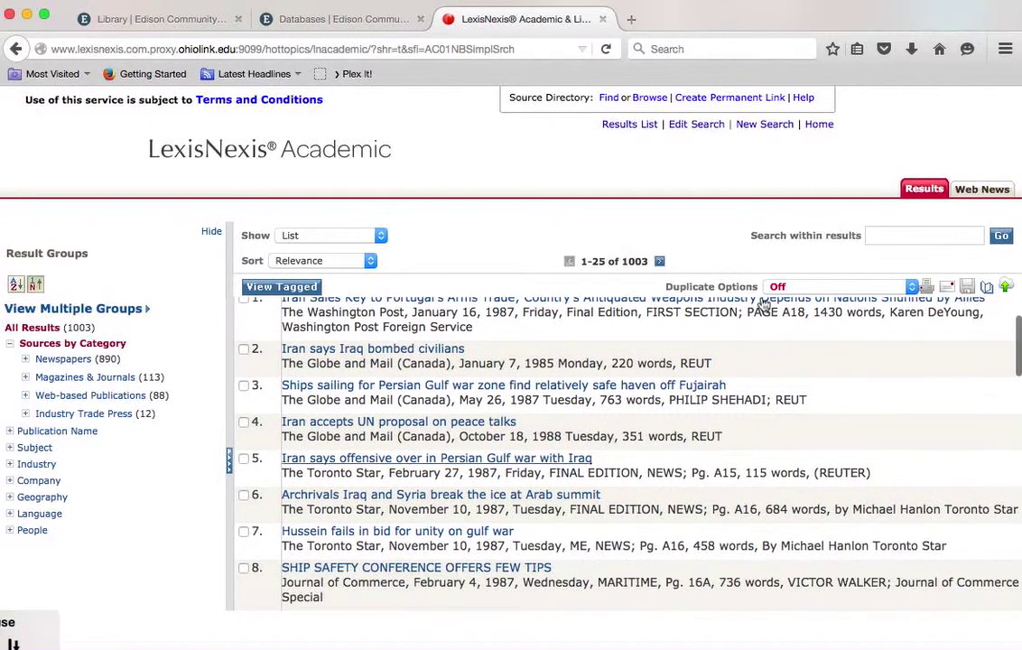
pyautogui.click(910, 286)
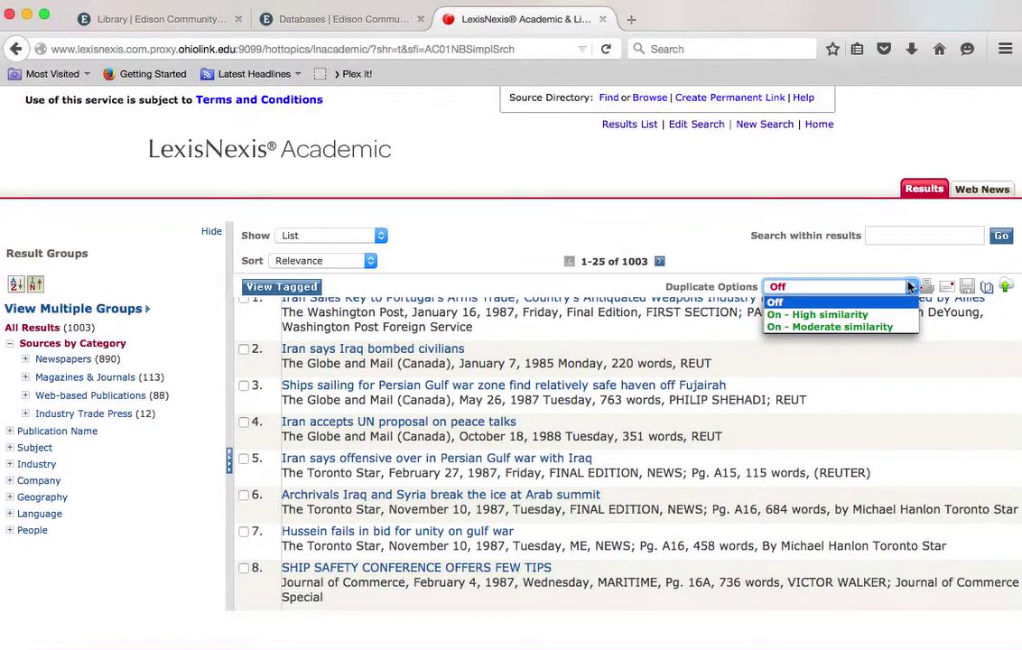
pyautogui.click(817, 314)
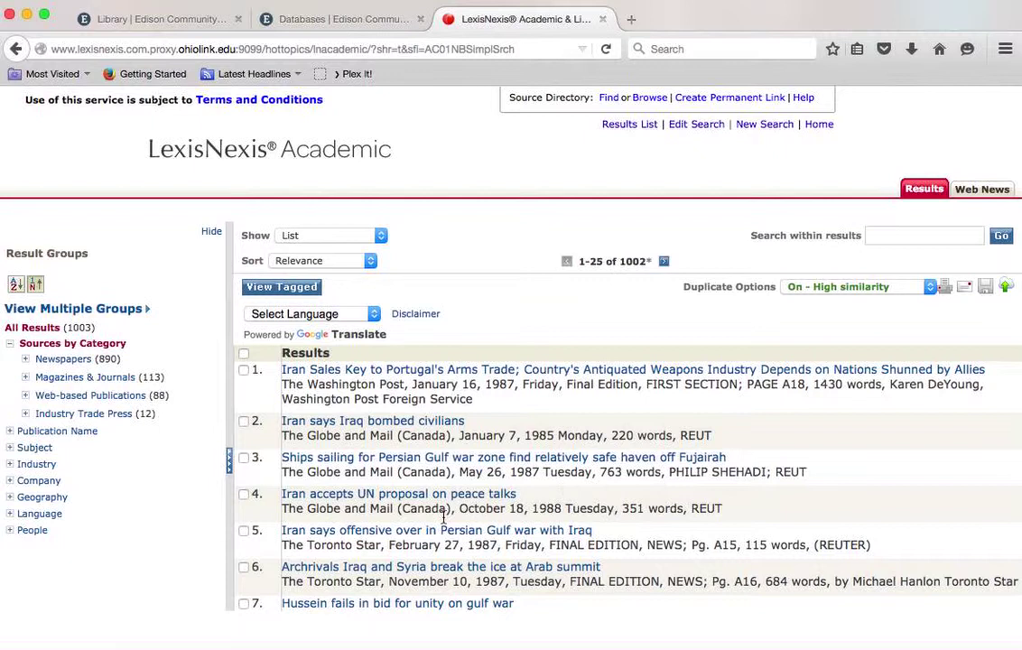
# - Find the Oil & Gas Journal article "Prices bobble in wake of possible Mideast truce" in the results and open it
pyautogui.scroll(-3, 411, 537)
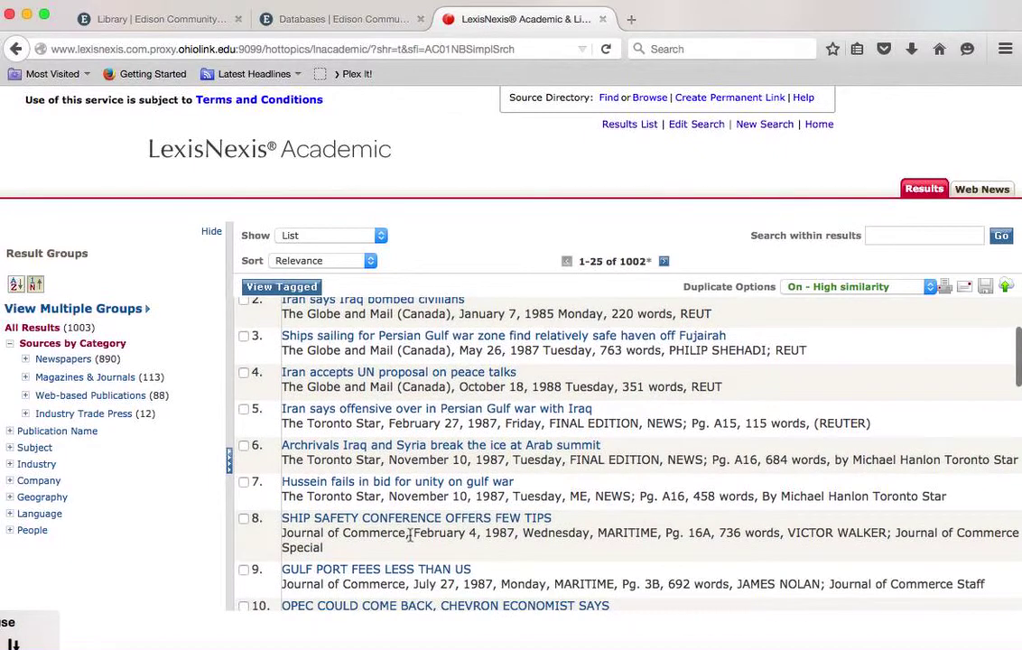
pyautogui.scroll(-2, 411, 537)
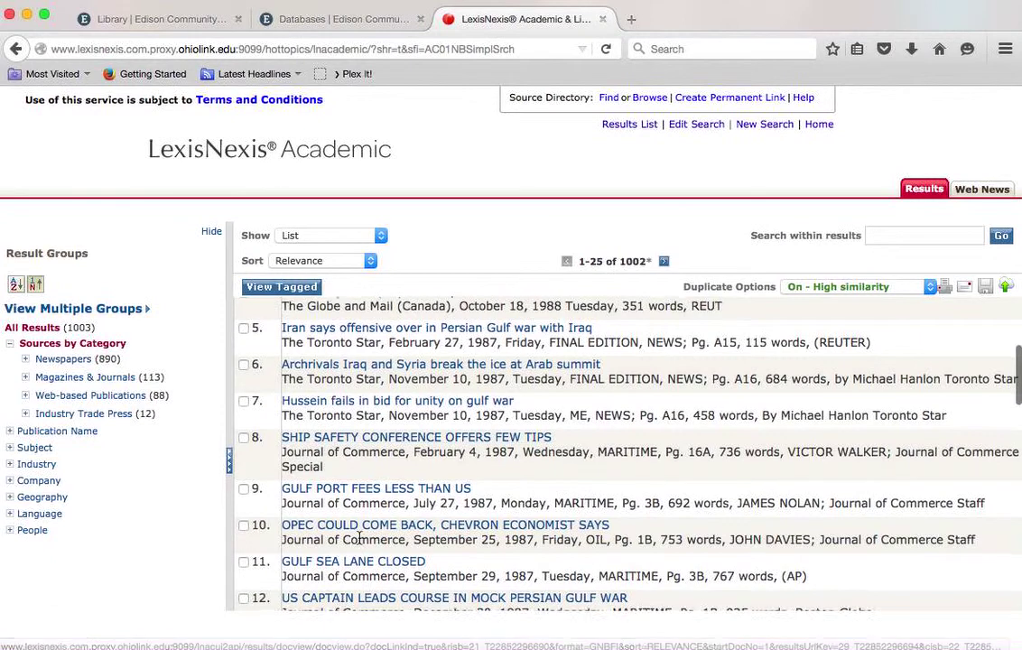
pyautogui.scroll(-3, 360, 541)
pyautogui.scroll(-3, 359, 541)
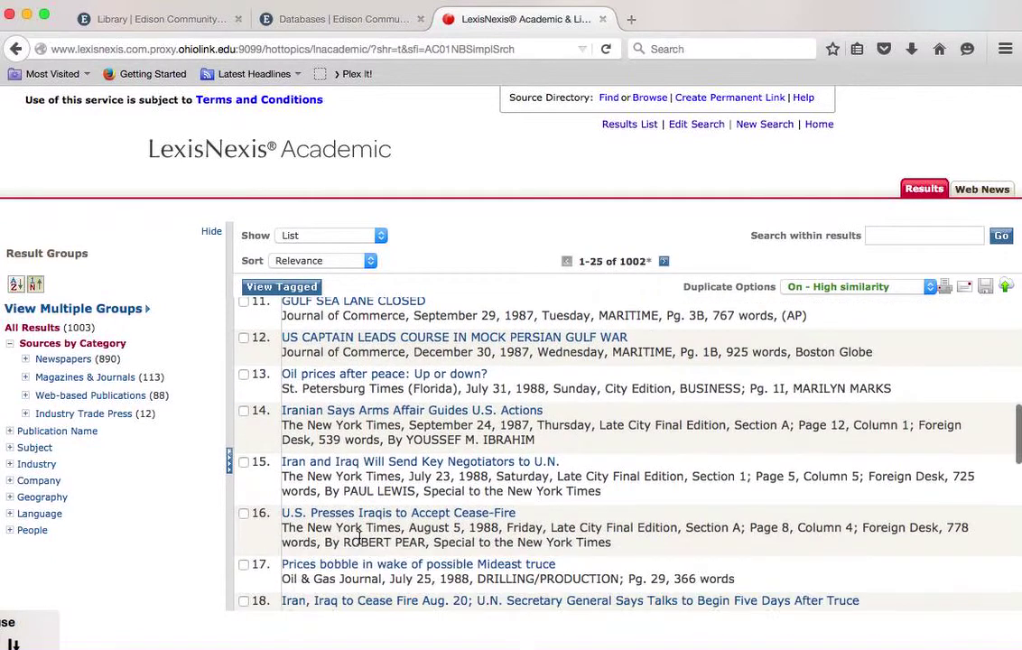
pyautogui.scroll(-5, 359, 539)
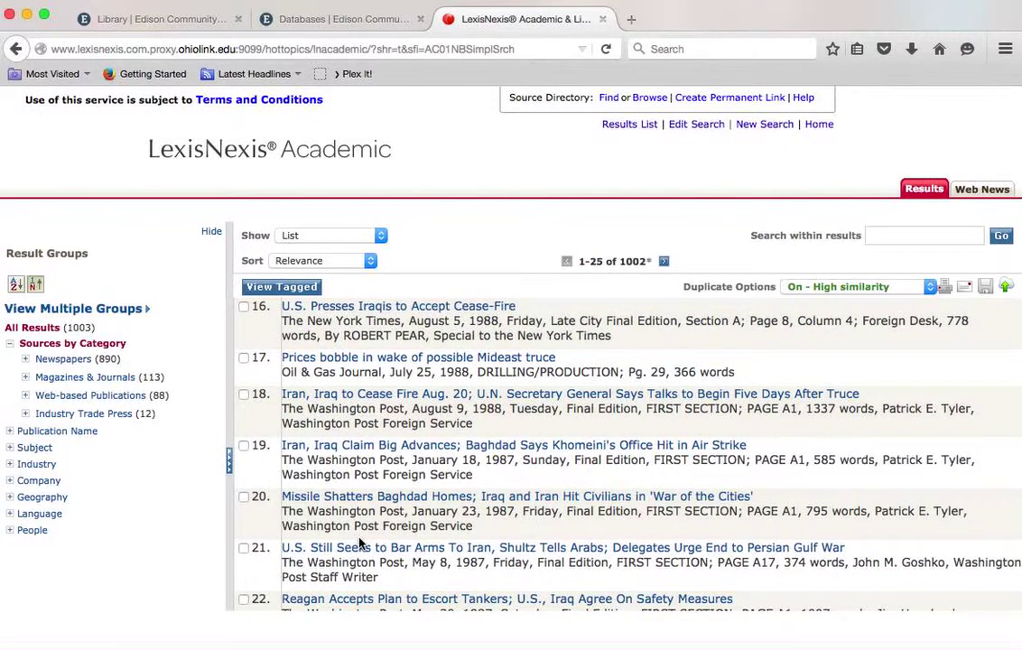
pyautogui.click(373, 365)
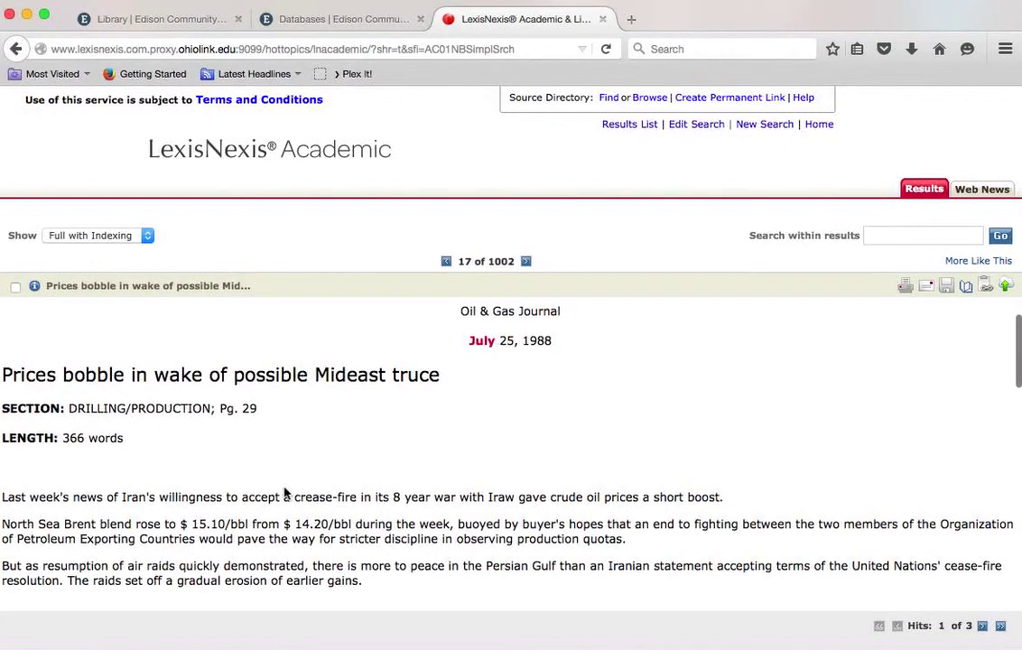
# - Look through the full article text, its indexing terms and the search details at its end
pyautogui.scroll(-5, 285, 486)
pyautogui.scroll(-8, 285, 492)
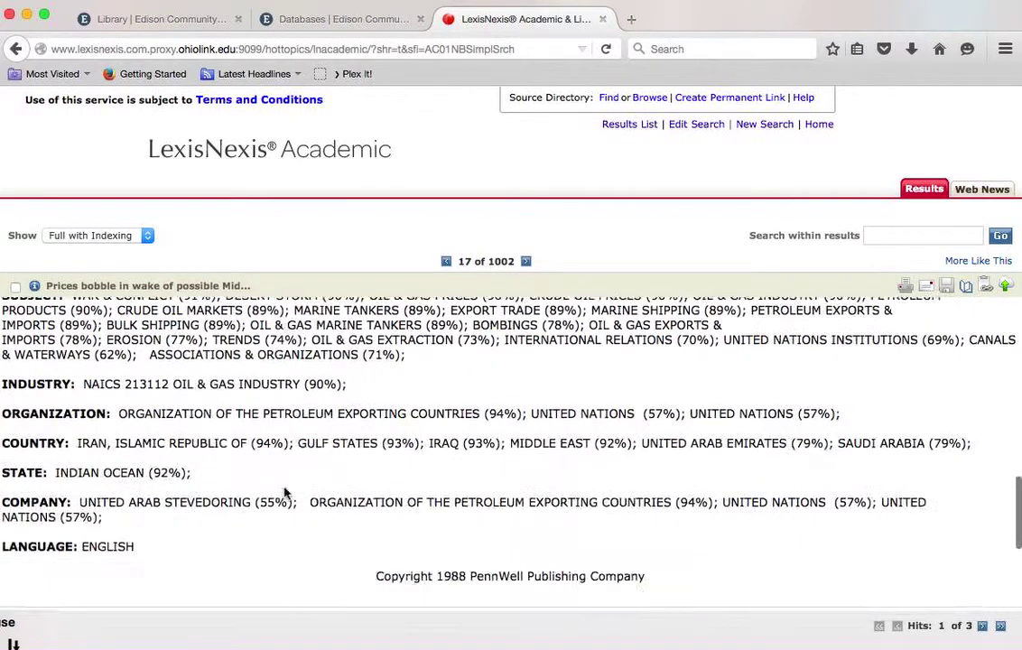
pyautogui.scroll(6, 285, 492)
pyautogui.scroll(6, 202, 367)
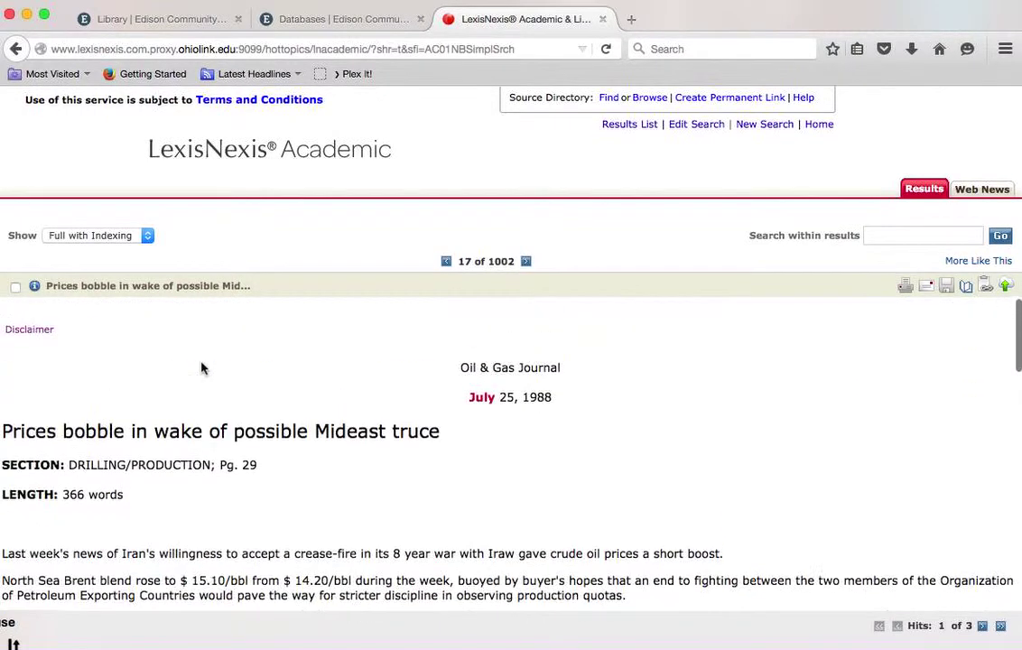
pyautogui.scroll(-10, 203, 368)
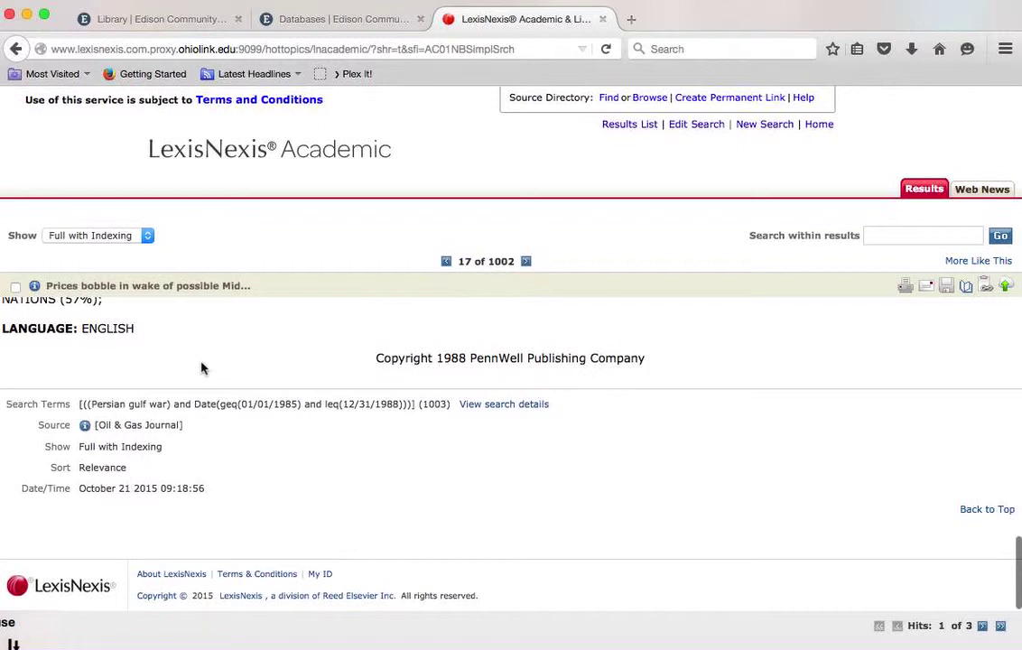
pyautogui.scroll(5, 202, 368)
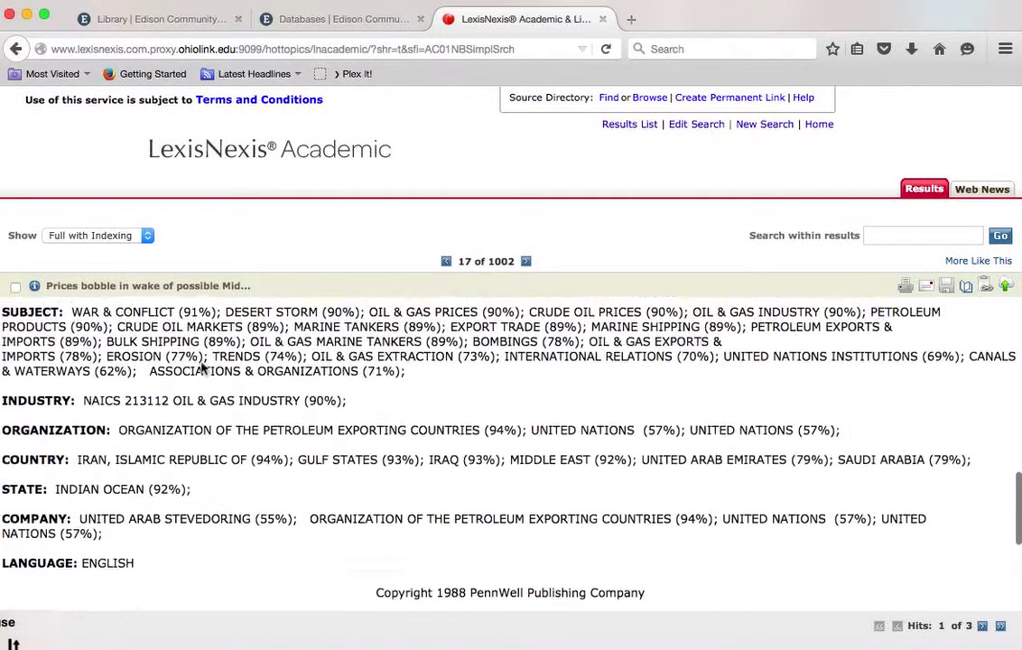
pyautogui.scroll(6, 203, 368)
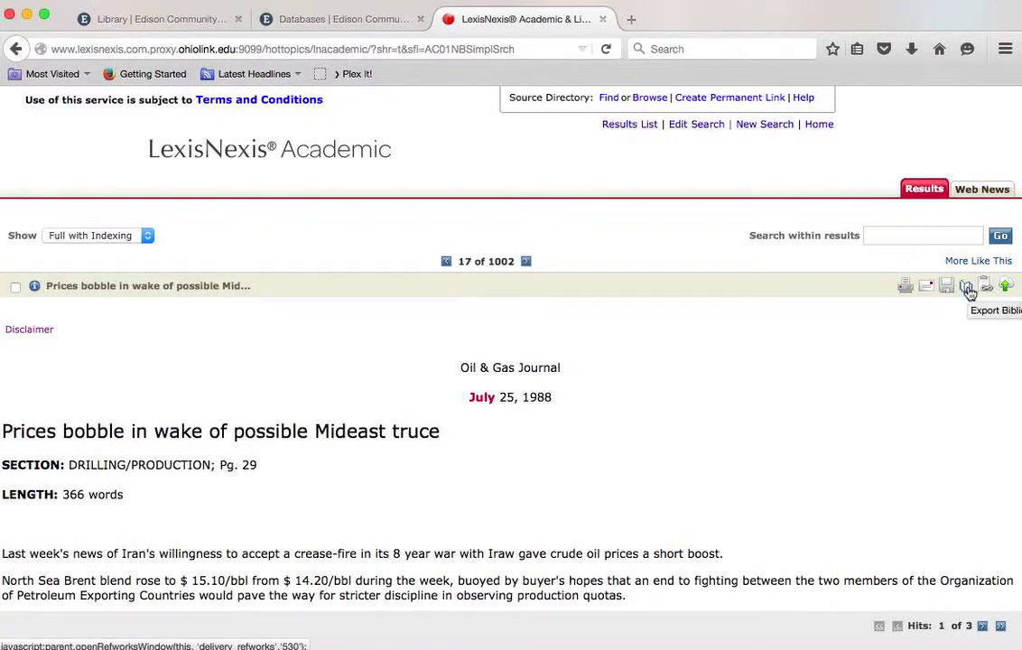
# - Export the current article's bibliographic reference in MLA style, displaying the bibliographic information in a new window
pyautogui.click(966, 289)
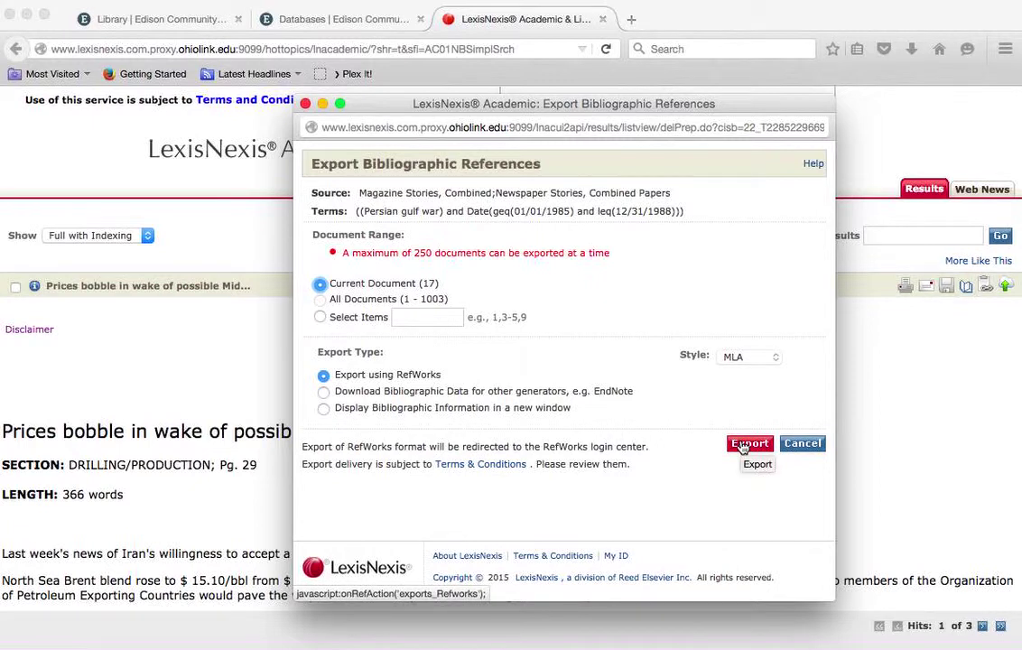
pyautogui.click(323, 408)
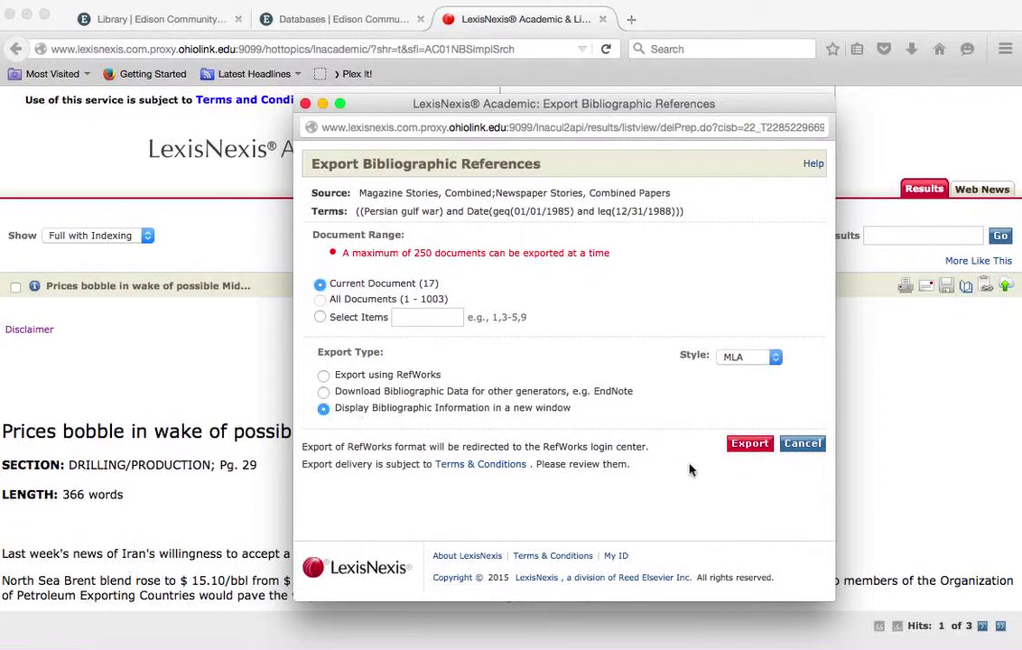
pyautogui.click(748, 446)
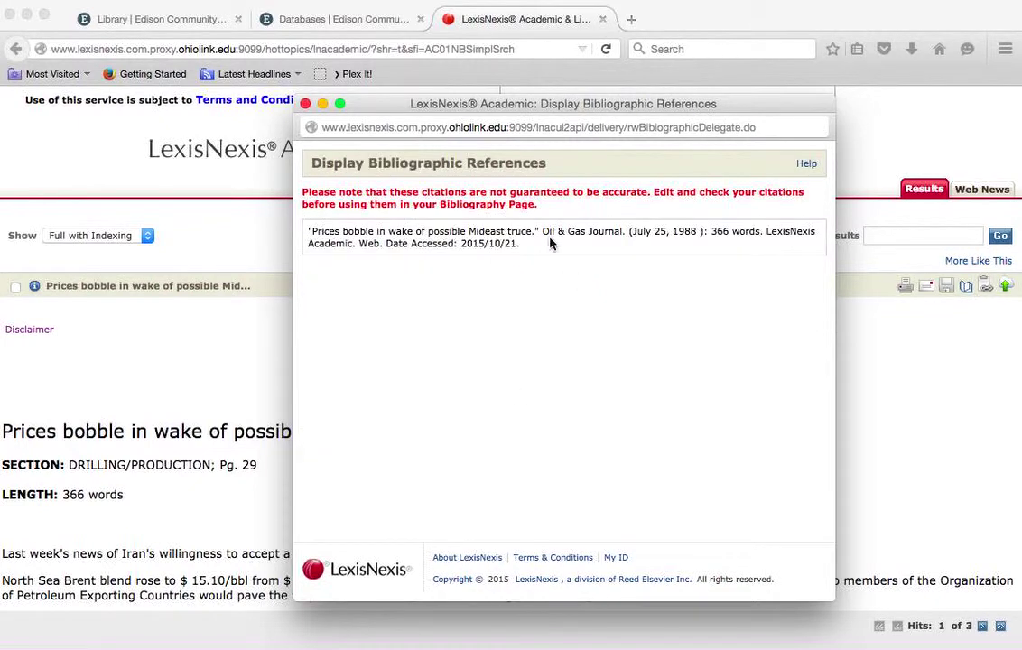
# - Highlight the whole displayed citation, then close its window and return to the start of the results list
pyautogui.moveTo(524, 249); pyautogui.dragTo(306, 231)
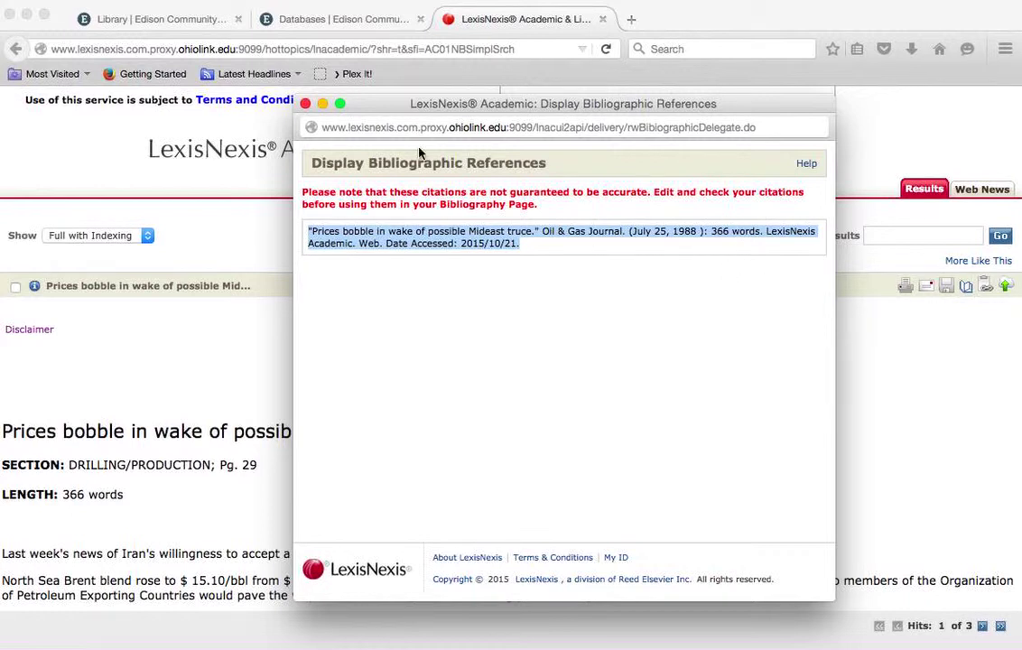
pyautogui.click(306, 104)
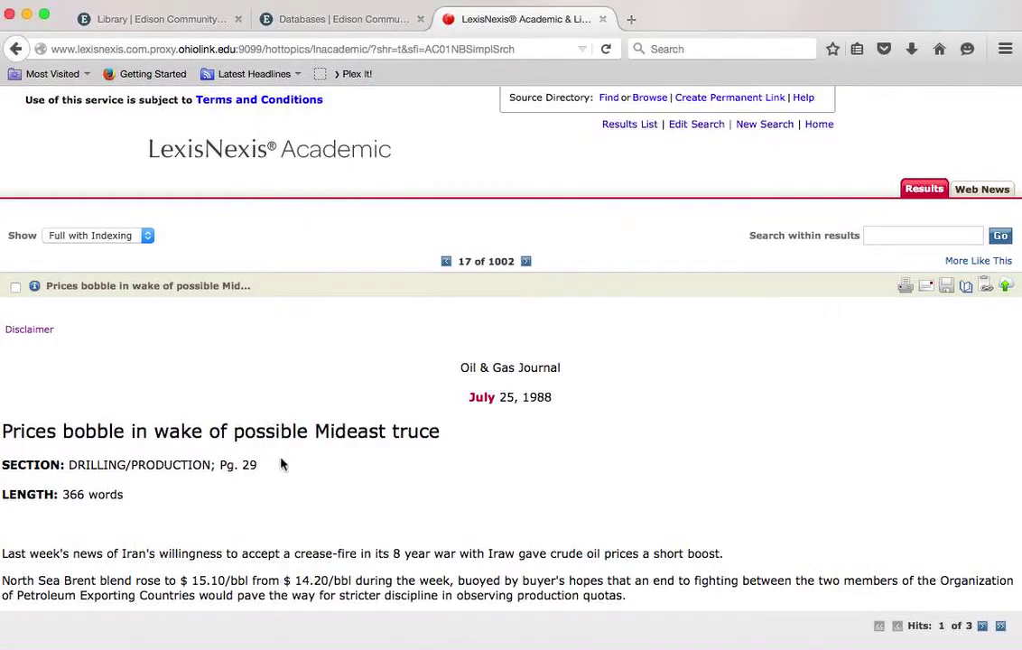
pyautogui.scroll(-2, 281, 463)
pyautogui.click(16, 49)
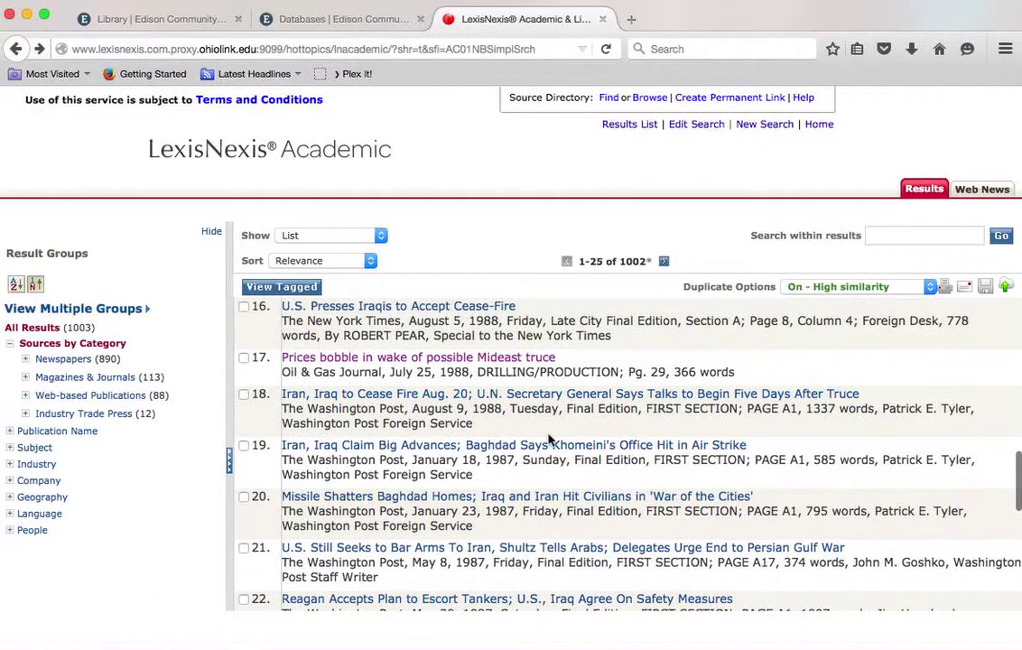
pyautogui.scroll(3, 547, 435)
pyautogui.scroll(5, 548, 435)
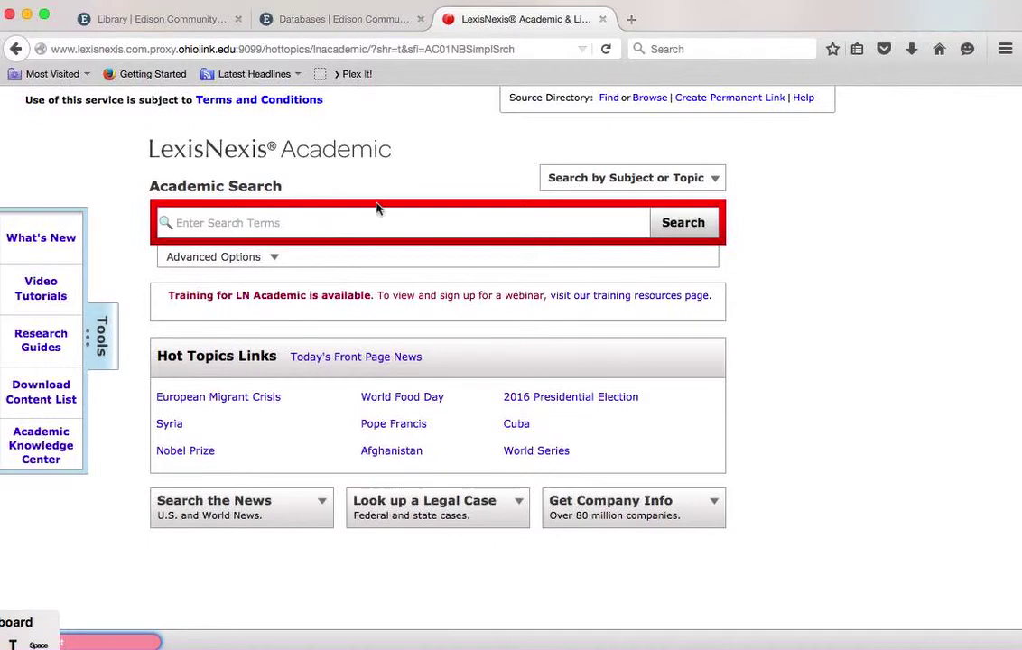
# - Run a new academic search for "disposable contact lenses"
pyautogui.click(324, 223)
pyautogui.write('dis')
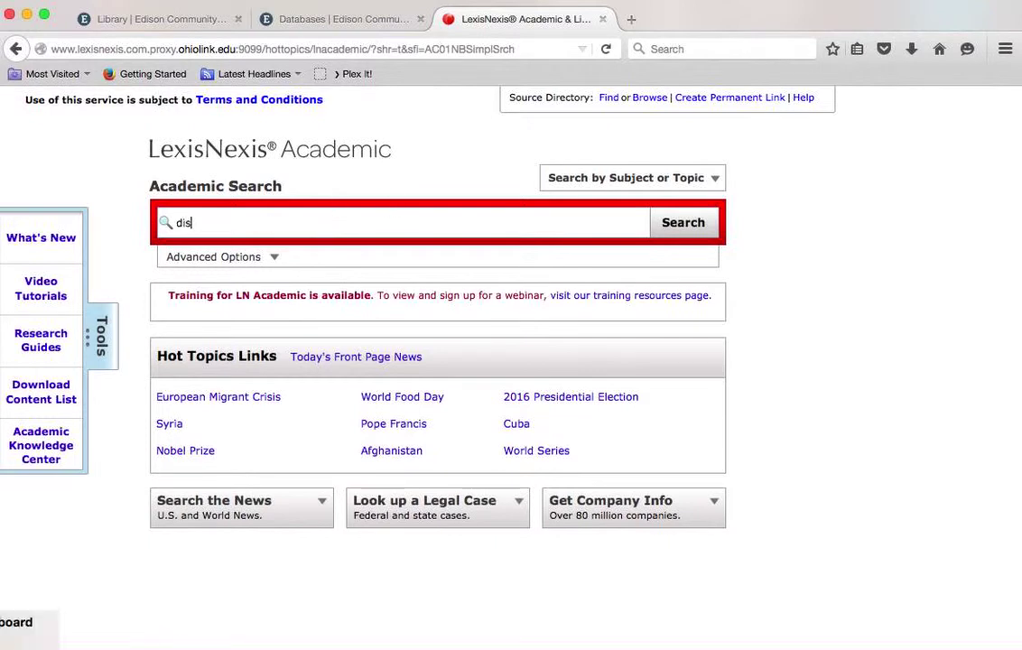
pyautogui.write('posable cont')
pyautogui.write('atc')
pyautogui.press('BackSpace')
pyautogui.press('BackSpace')
pyautogui.write('ct lenses')
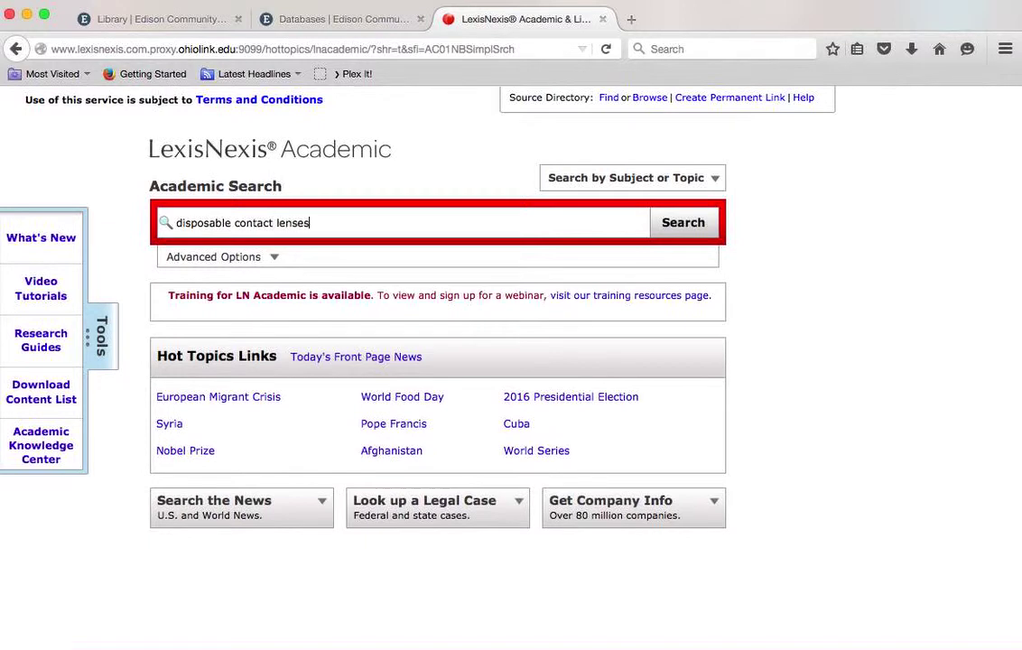
pyautogui.press('Return')
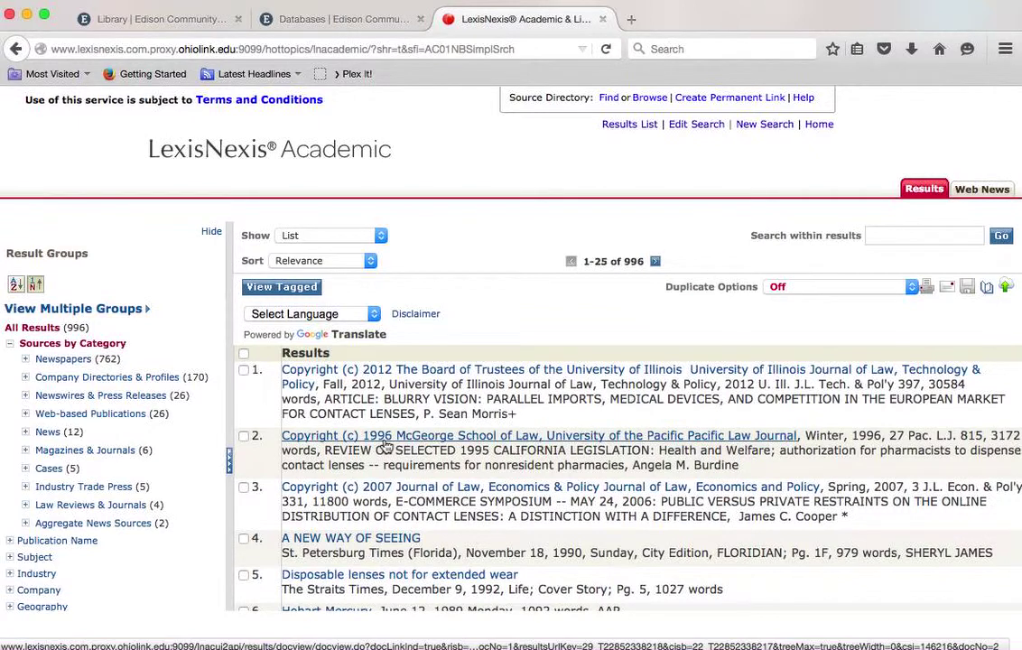
# - Open the 1996 Pacific Law Journal result in a new browser tab
pyautogui.rightClick(385, 445)
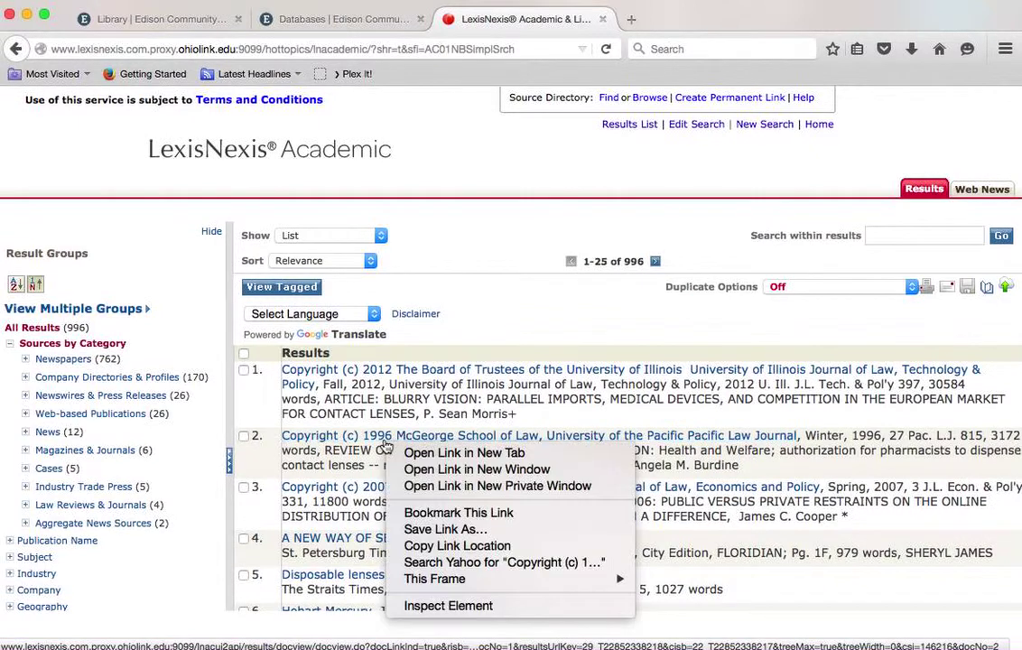
pyautogui.click(402, 453)
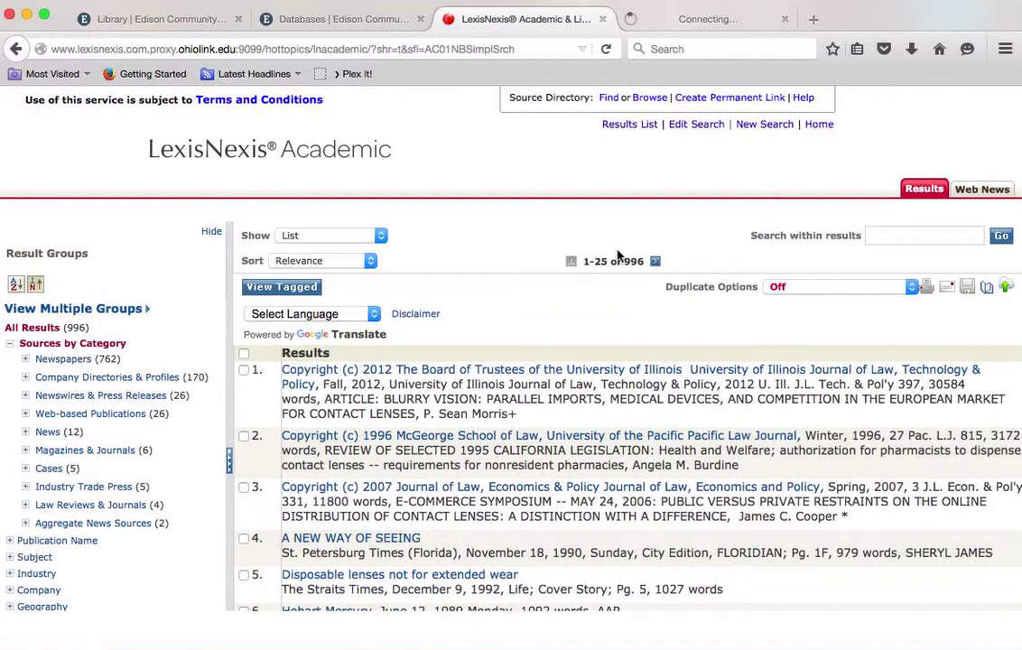
# - Edit the disposable contact lenses search, setting the start of its date range to 01/01/1985 in the advanced options
pyautogui.click(697, 127)
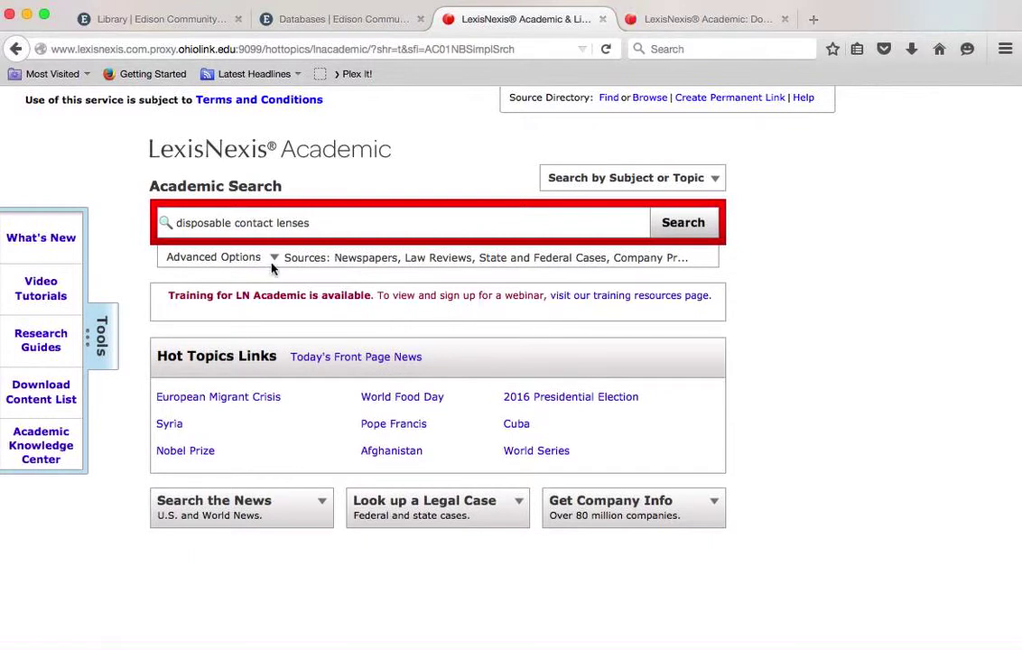
pyautogui.click(274, 259)
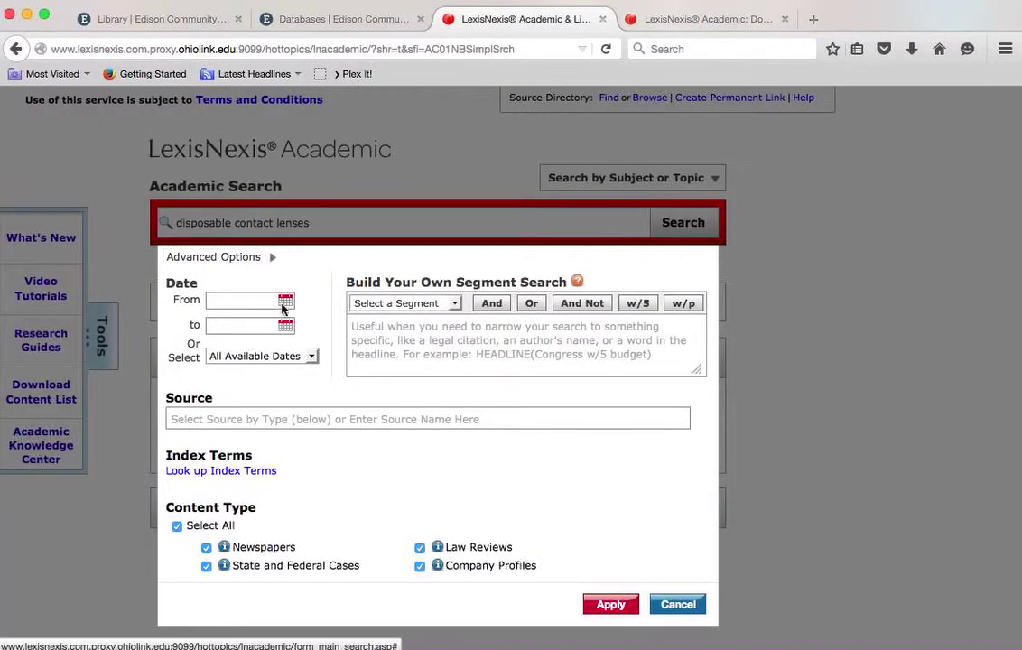
pyautogui.click(285, 300)
pyautogui.click(323, 324)
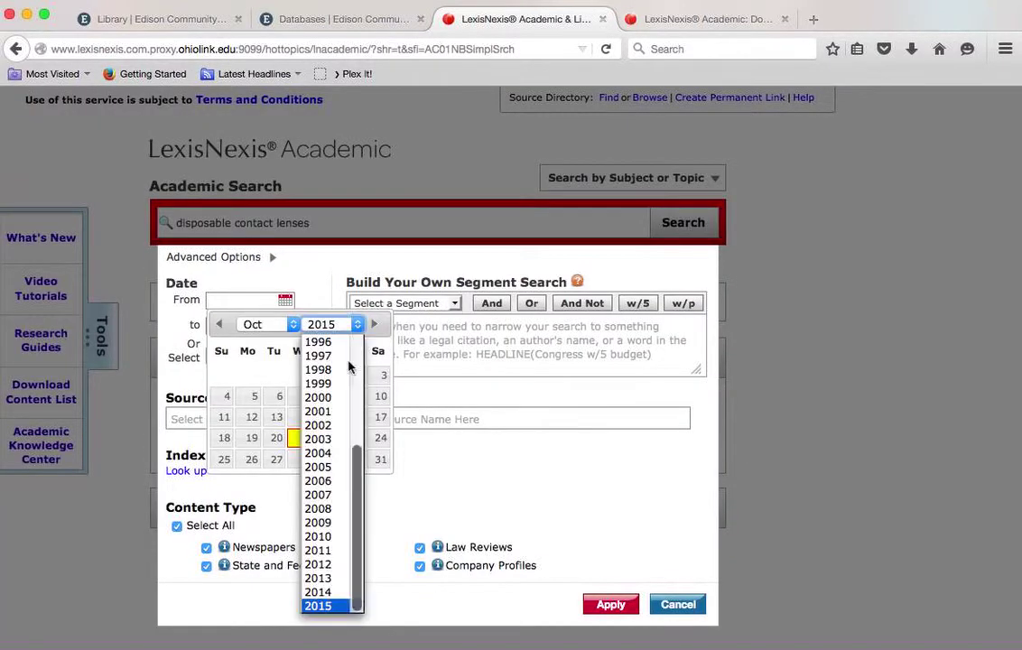
pyautogui.scroll(4, 336, 400)
pyautogui.click(318, 342)
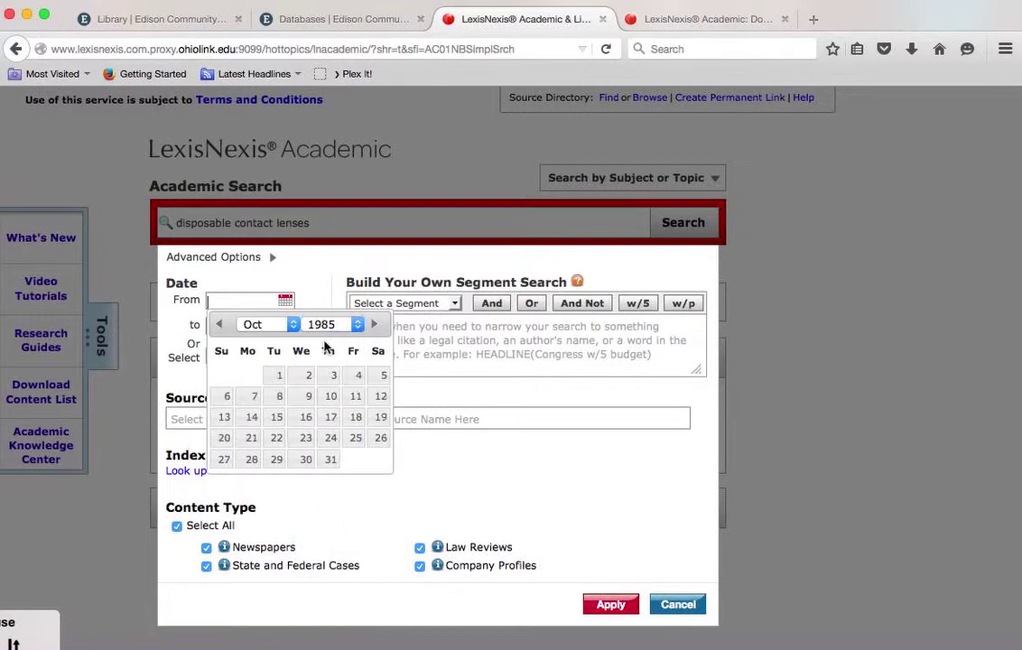
pyautogui.click(292, 325)
pyautogui.click(241, 336)
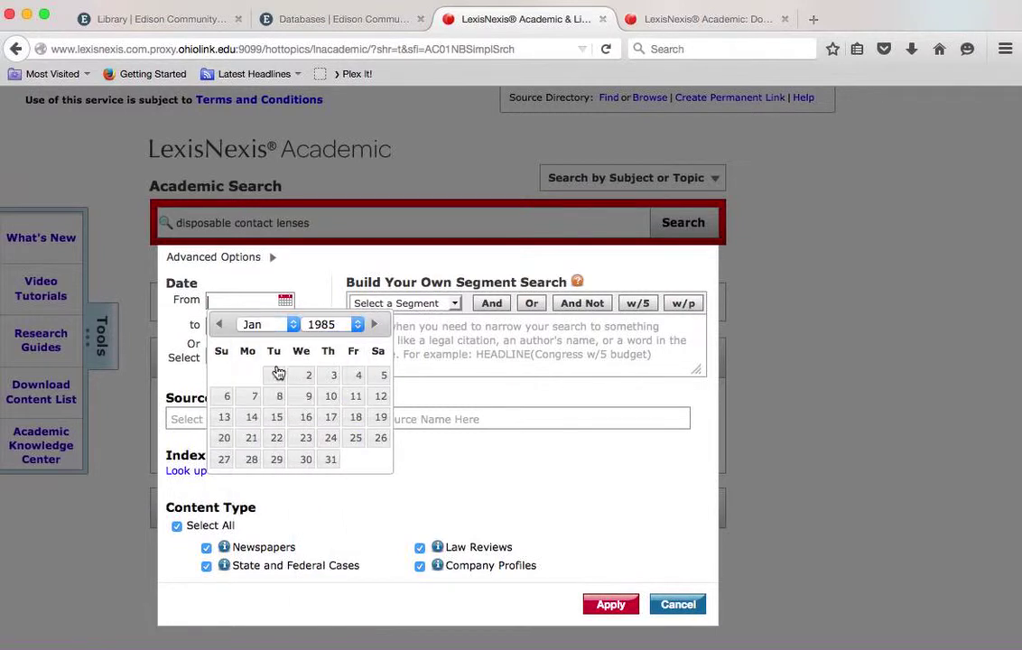
pyautogui.click(279, 377)
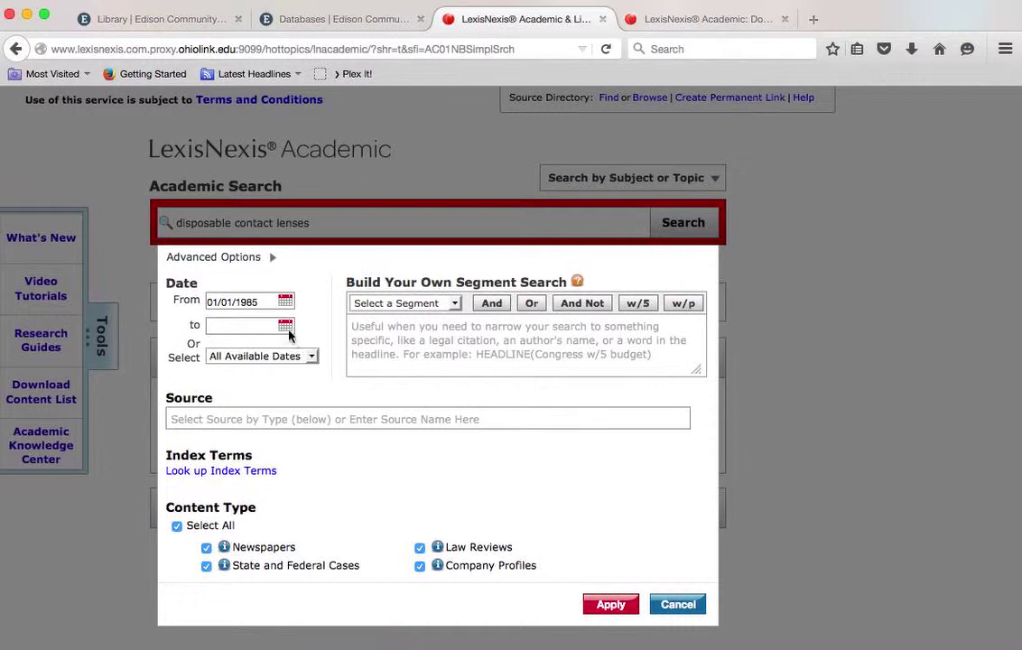
pyautogui.click(285, 326)
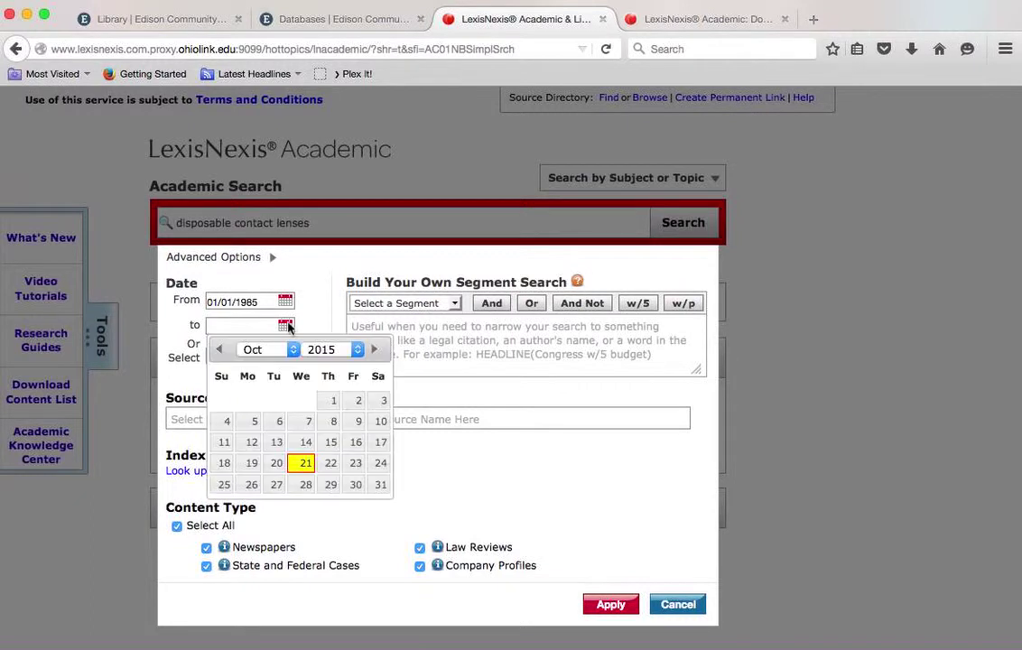
pyautogui.click(331, 355)
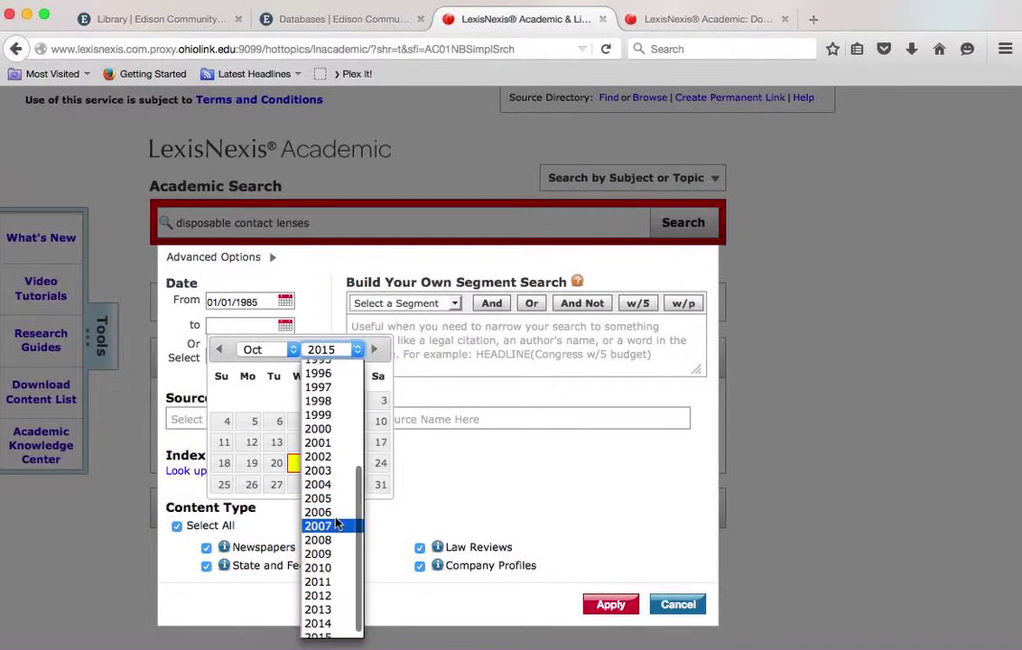
pyautogui.scroll(3, 336, 523)
pyautogui.click(334, 457)
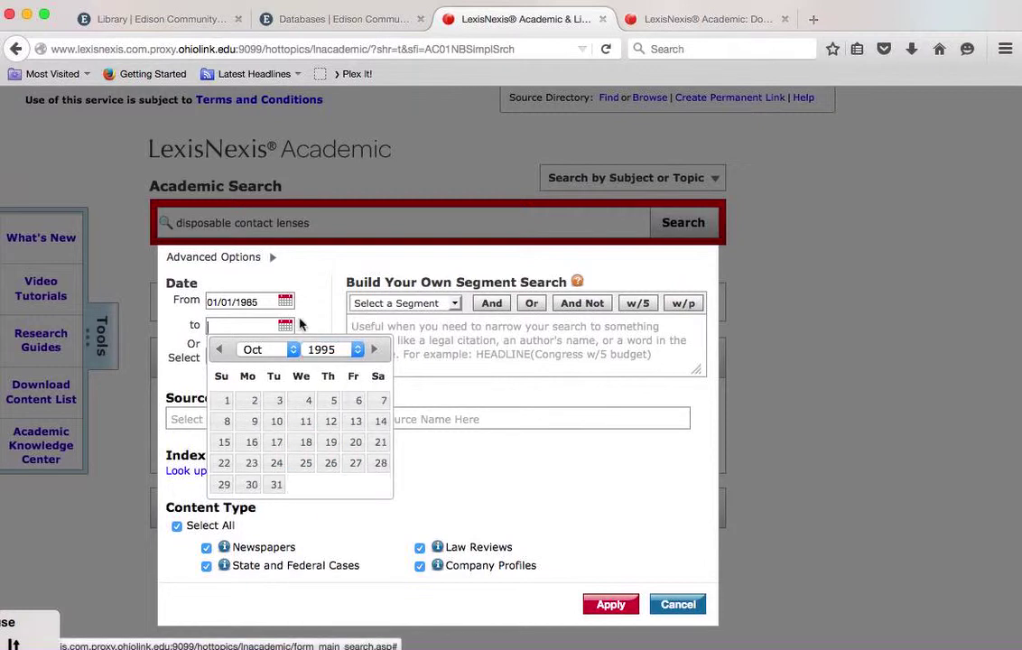
pyautogui.click(290, 330)
# - Set the end of the search's date range to 12/31/1997
pyautogui.click(287, 329)
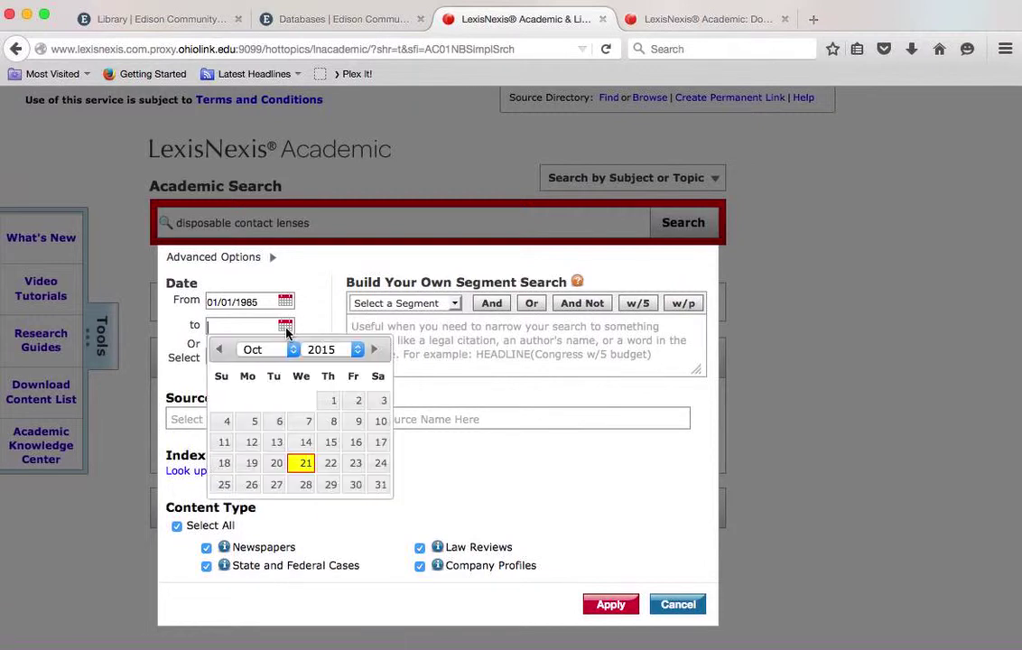
pyautogui.click(357, 350)
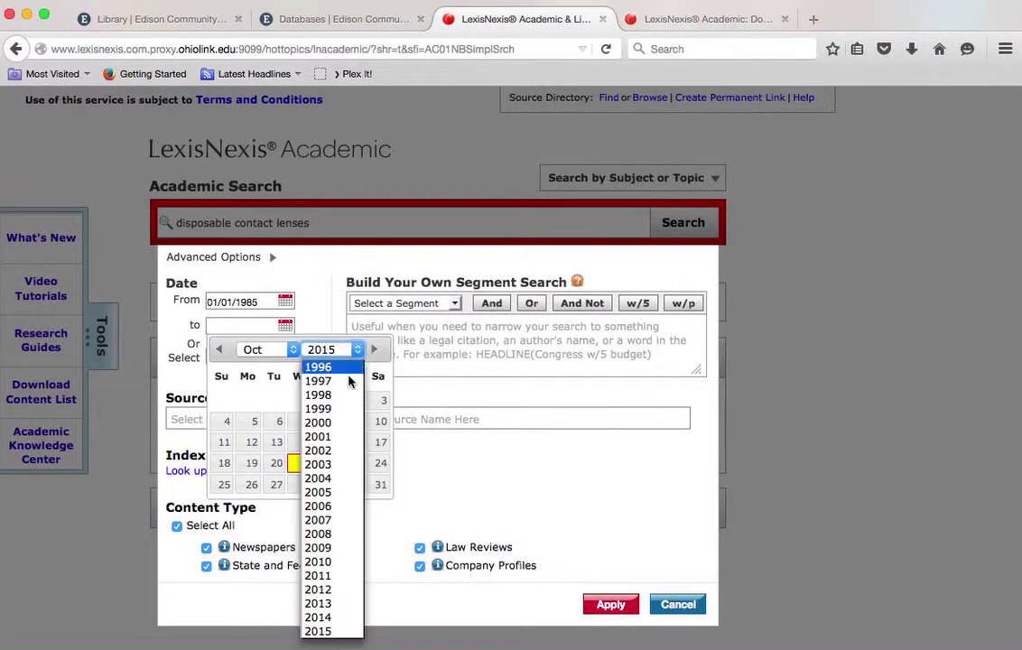
pyautogui.click(345, 381)
pyautogui.click(294, 352)
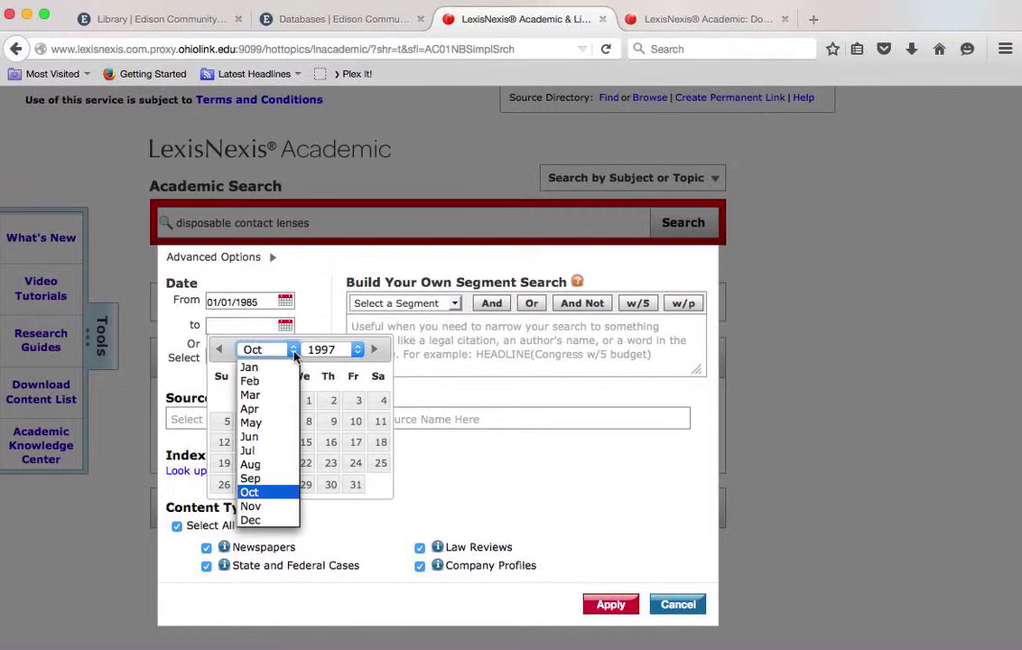
pyautogui.click(251, 520)
pyautogui.click(306, 485)
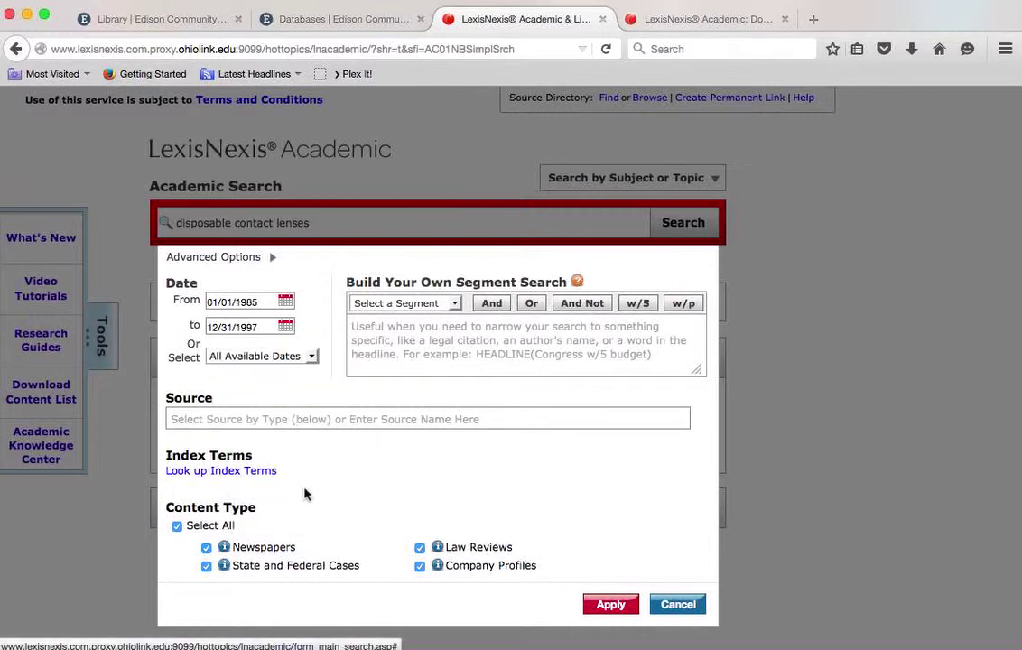
# - Exclude State and Federal Cases, Company Profiles and Law Reviews from the content types, apply the options and run the search
pyautogui.scroll(-3, 394, 550)
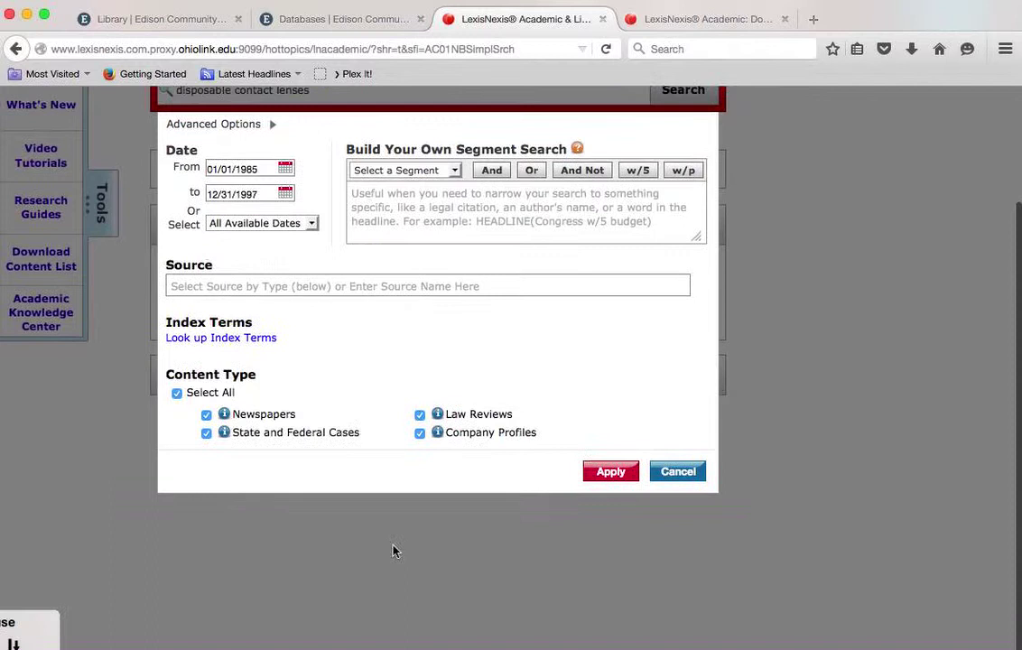
pyautogui.click(207, 433)
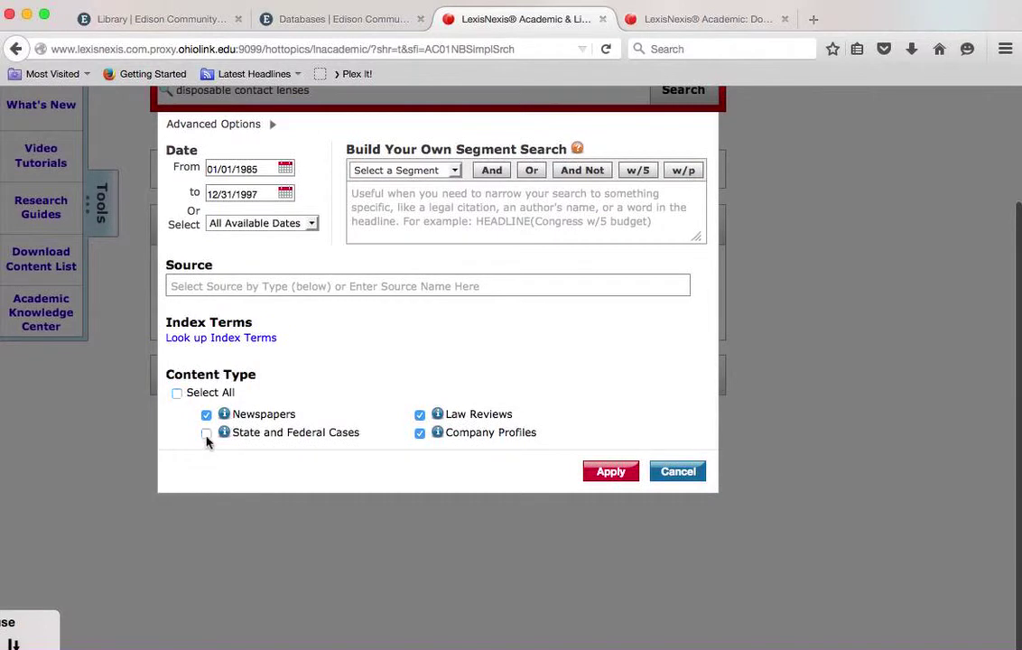
pyautogui.click(420, 433)
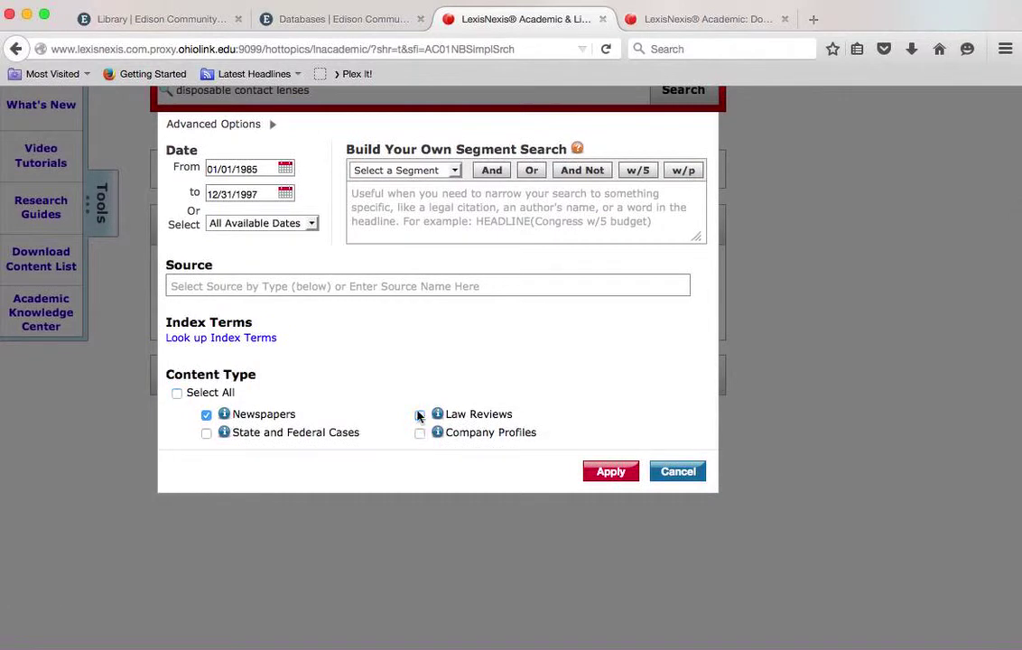
pyautogui.click(419, 415)
pyautogui.click(608, 472)
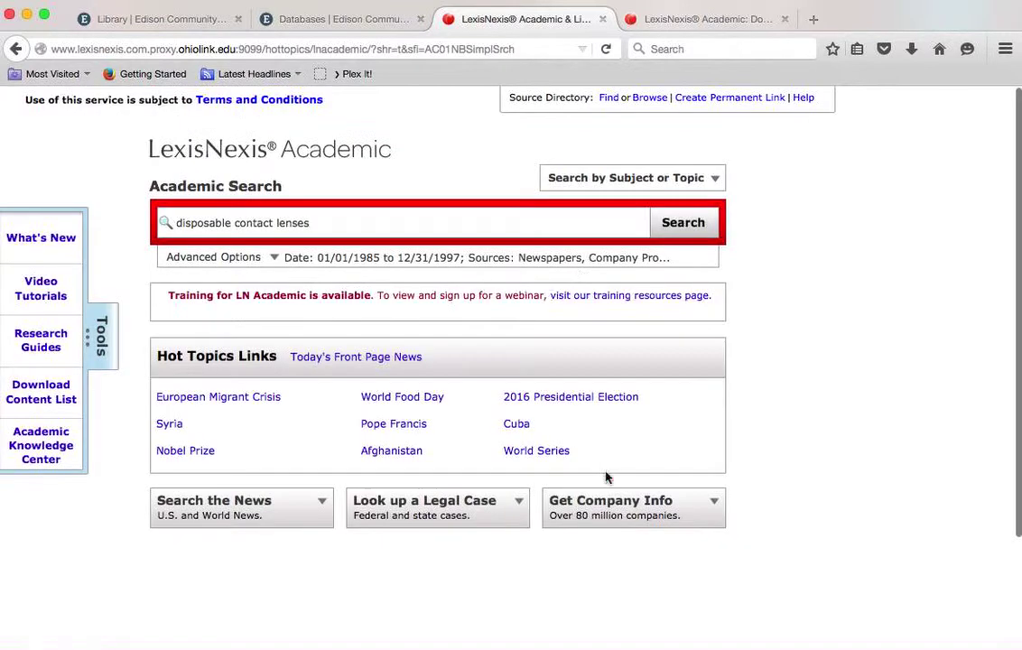
pyautogui.click(695, 226)
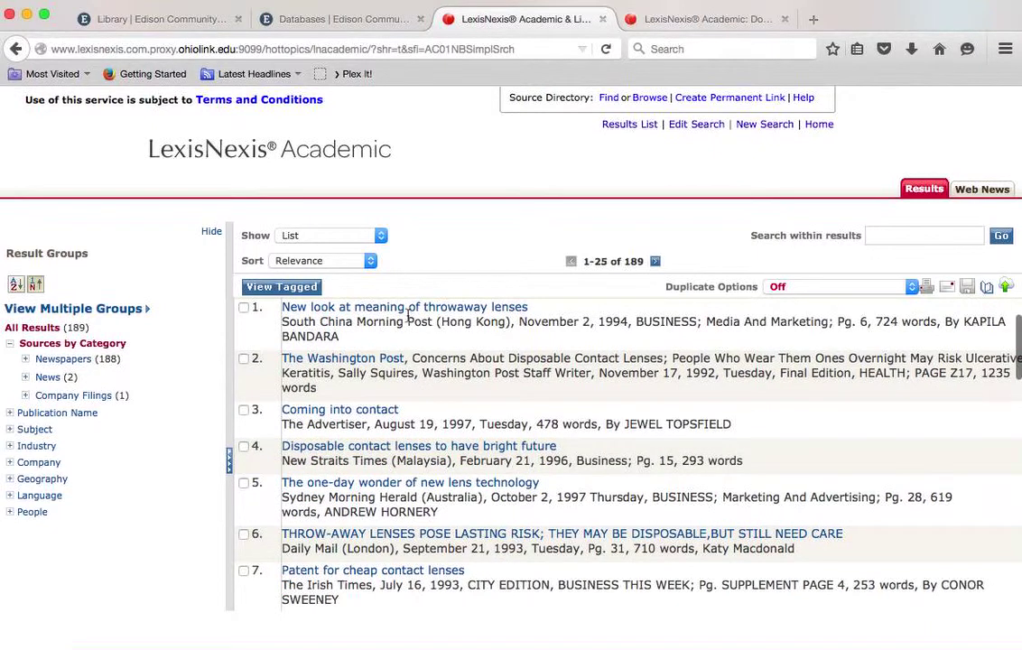
# - Look through the disposable contact lenses results, highlighting the word count of the Sydney Morning Herald article
pyautogui.scroll(-1, 420, 458)
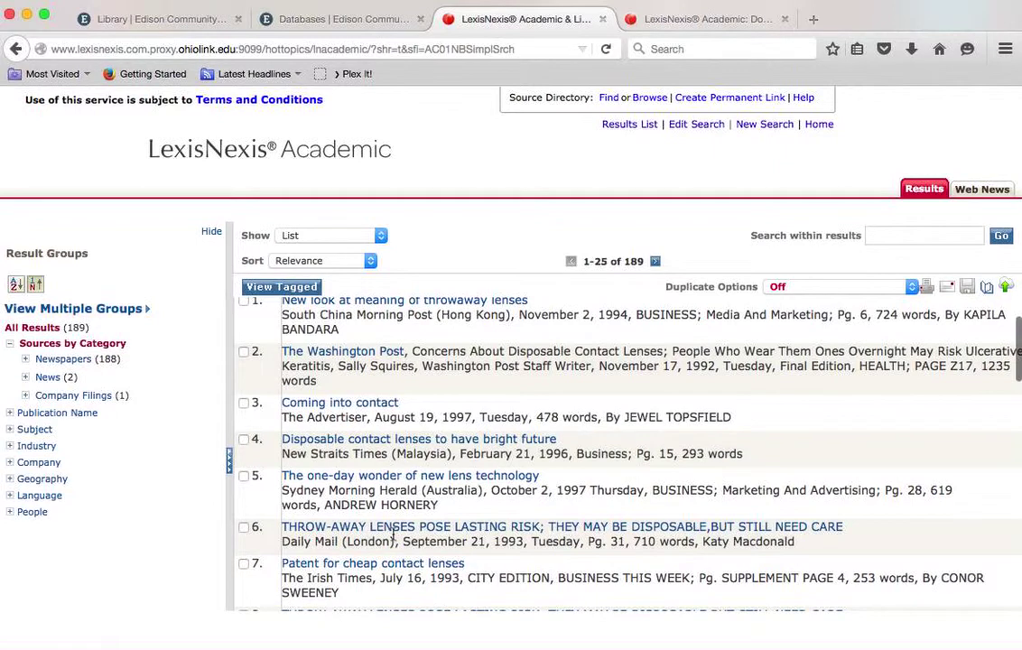
pyautogui.scroll(-3, 393, 534)
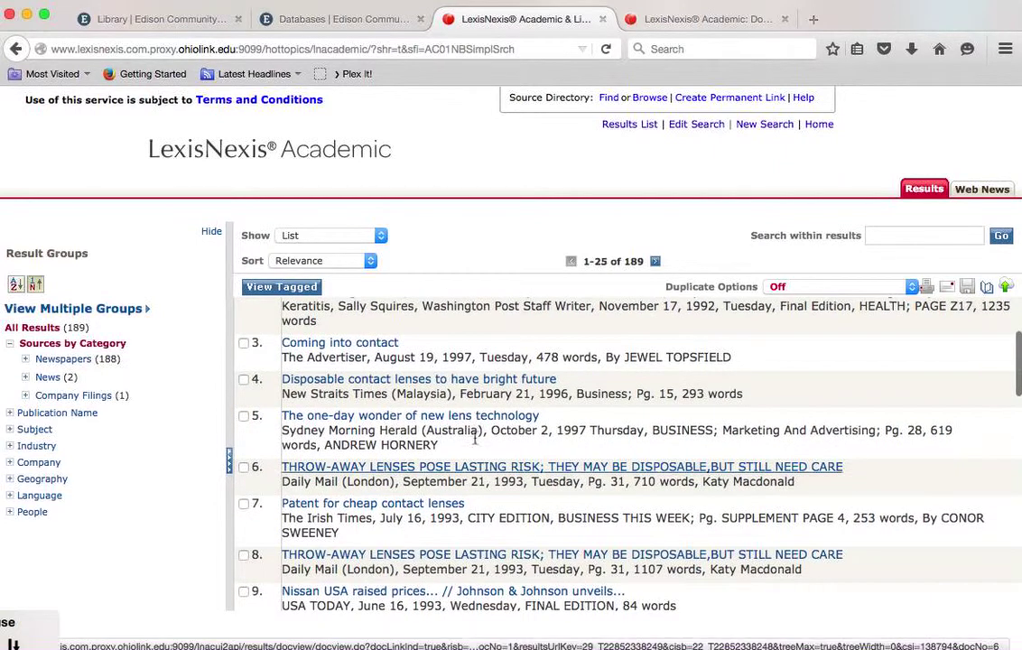
pyautogui.doubleClick(939, 430)
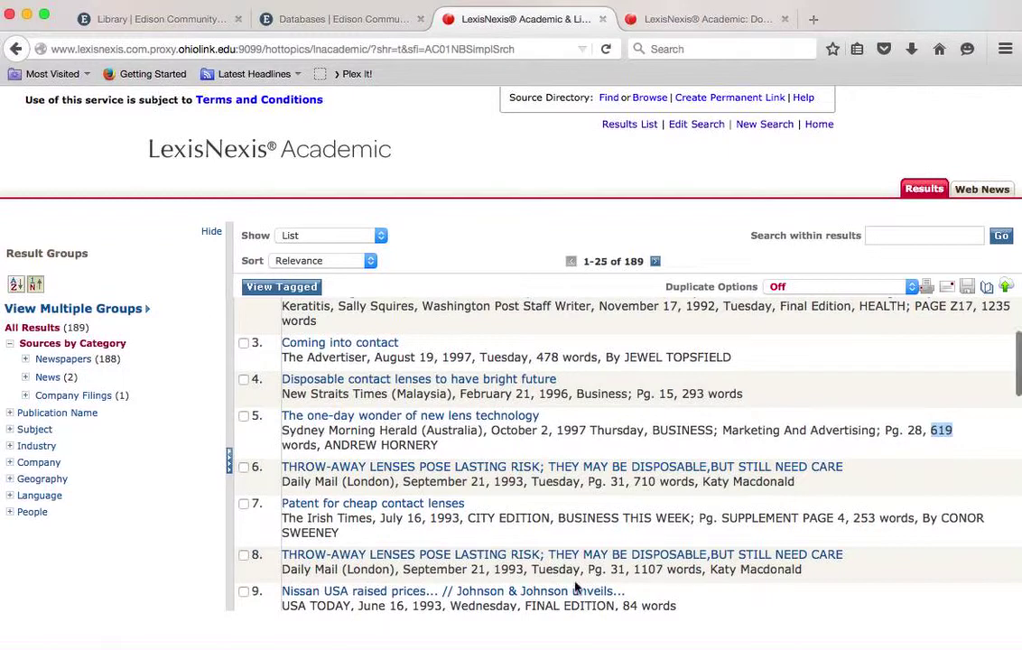
pyautogui.scroll(-1, 576, 588)
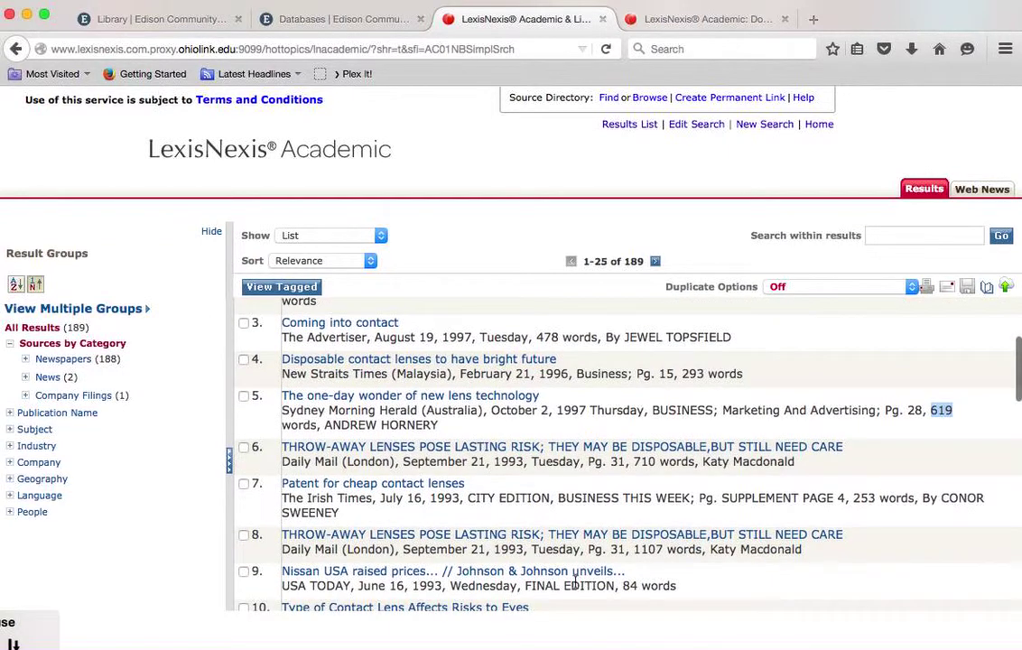
pyautogui.scroll(-3, 575, 582)
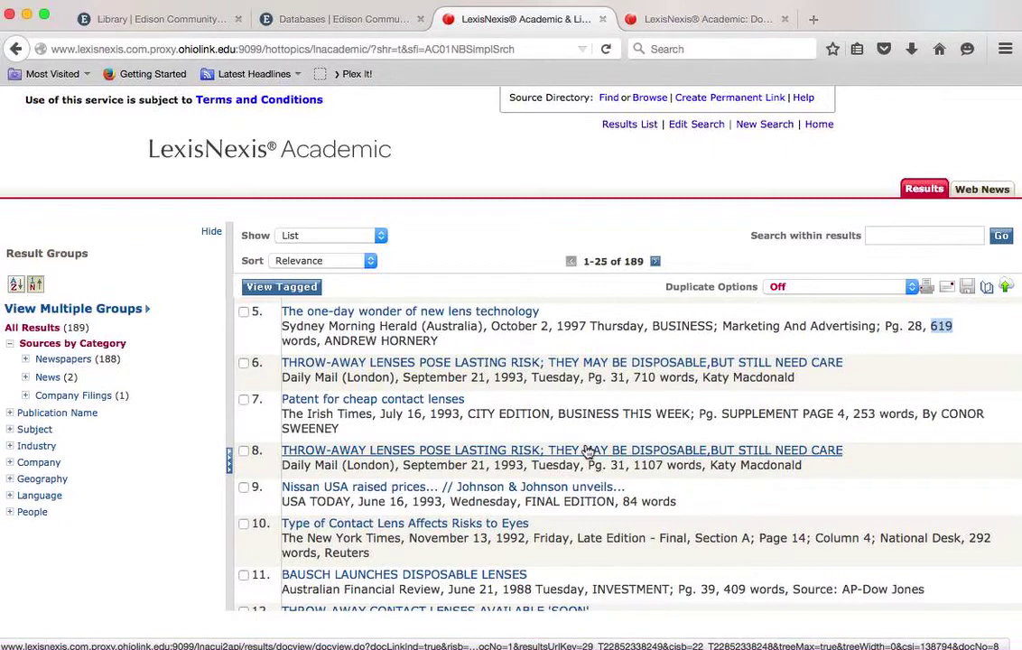
# - Load wikipedia.org in the tab holding the Pacific Law Journal article and look up "persian gulf war"
pyautogui.click(700, 20)
pyautogui.click(433, 50)
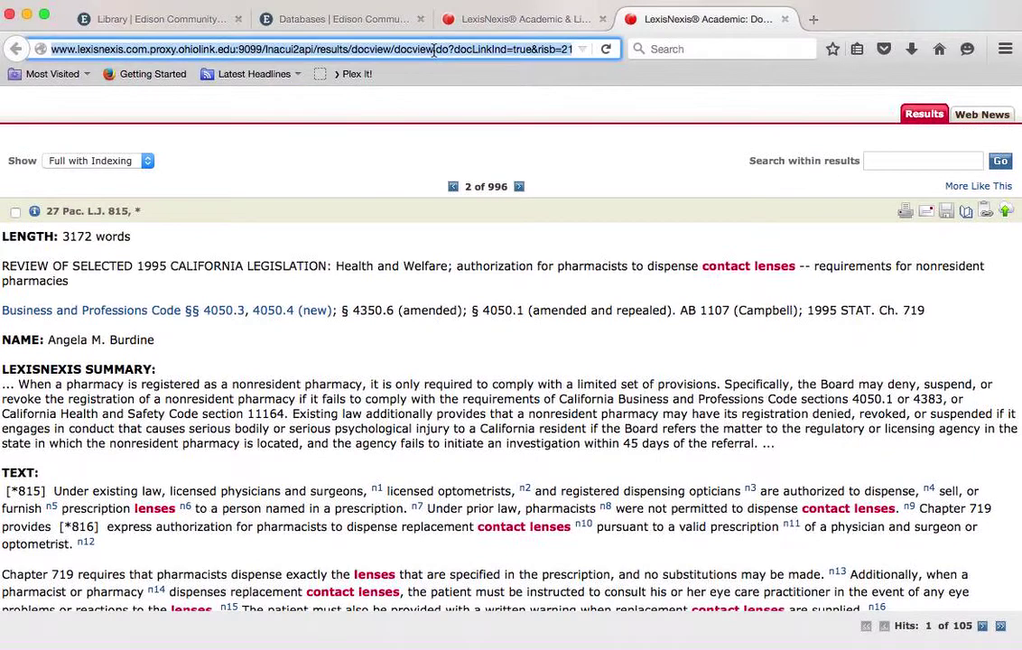
pyautogui.write('wikipedia.org/')
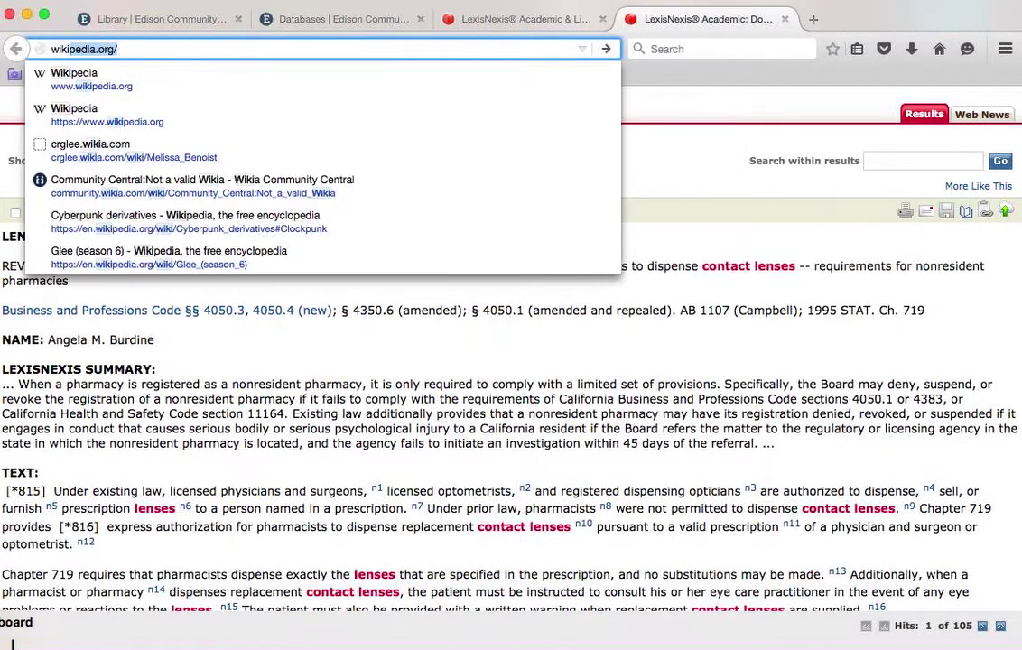
pyautogui.press('Return')
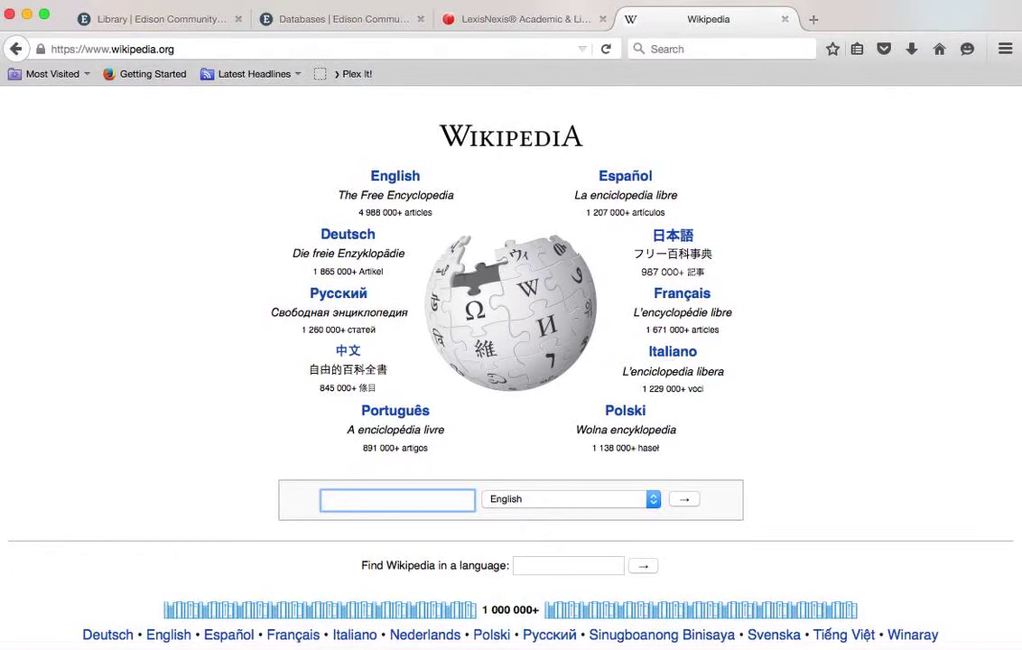
pyautogui.write('persian gulf ')
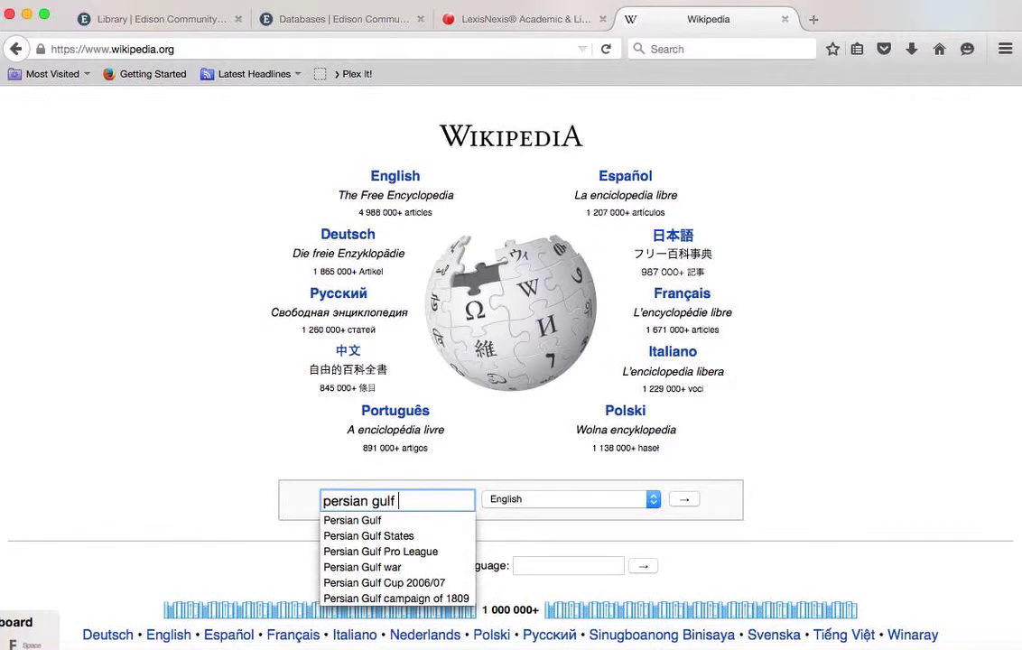
pyautogui.write('war')
pyautogui.press('Return')
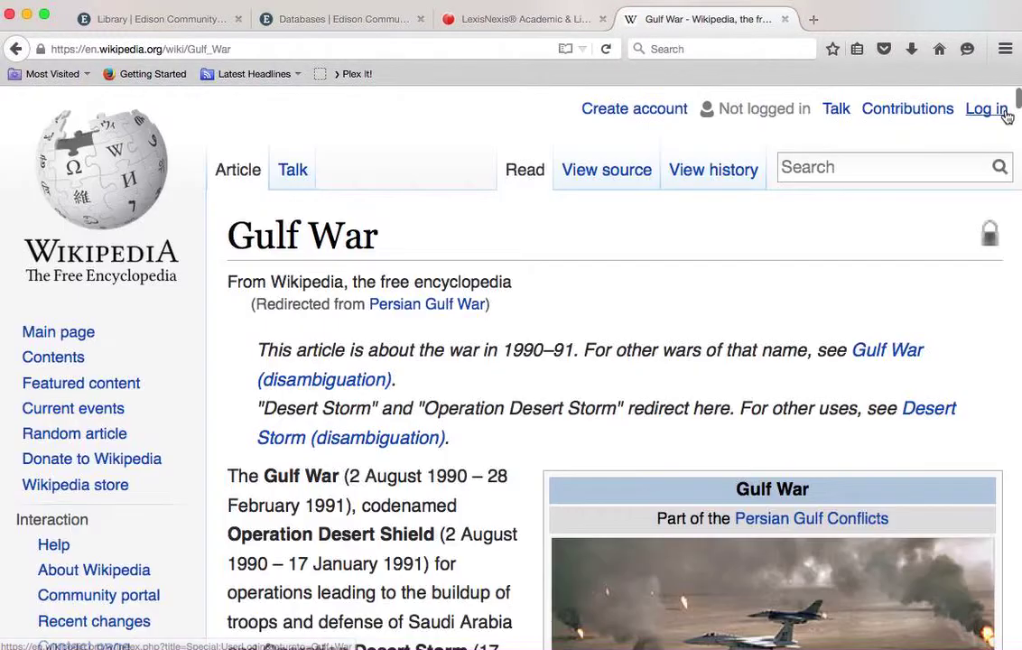
# - Browse the Gulf War article's table of contents for narrower topics and open the Gulf War Illness section
pyautogui.click(999, 109)
pyautogui.scroll(-10, 511, 398)
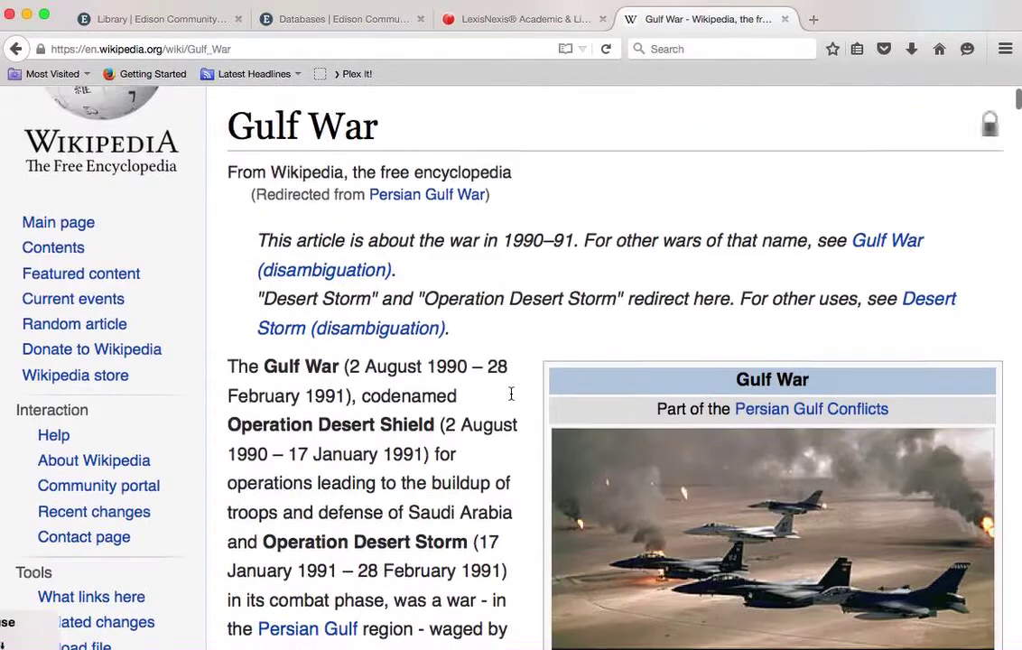
pyautogui.scroll(-15, 511, 399)
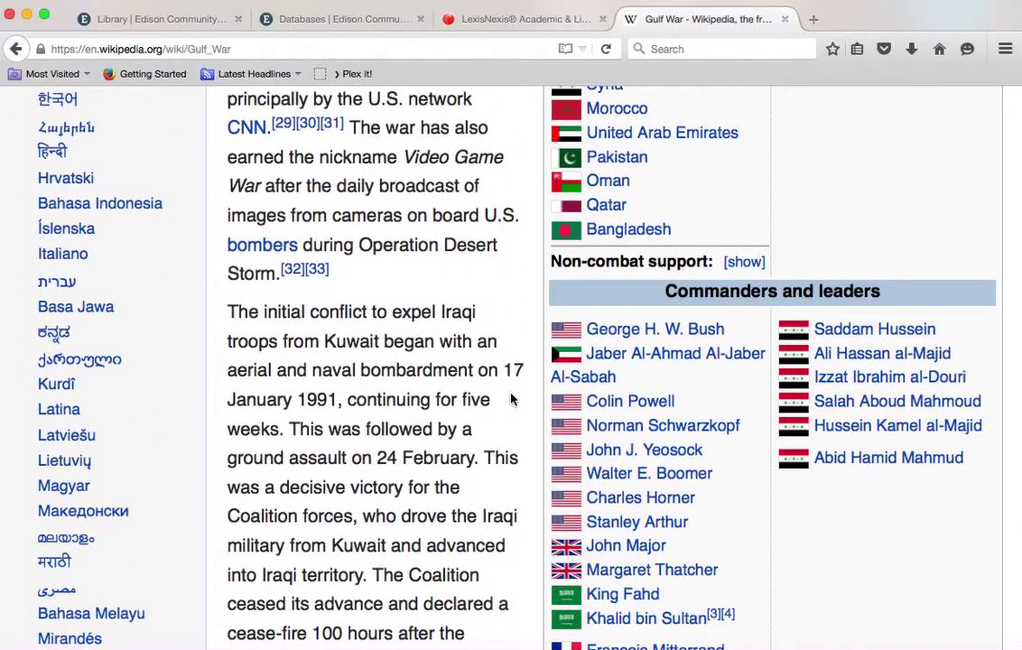
pyautogui.scroll(-12, 511, 398)
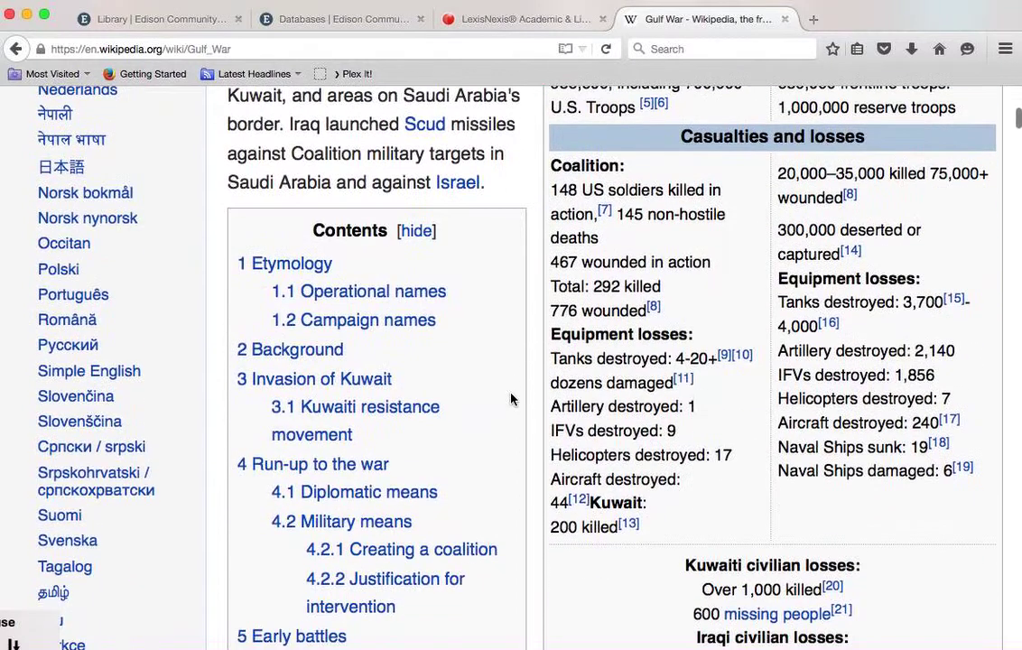
pyautogui.scroll(-2, 511, 399)
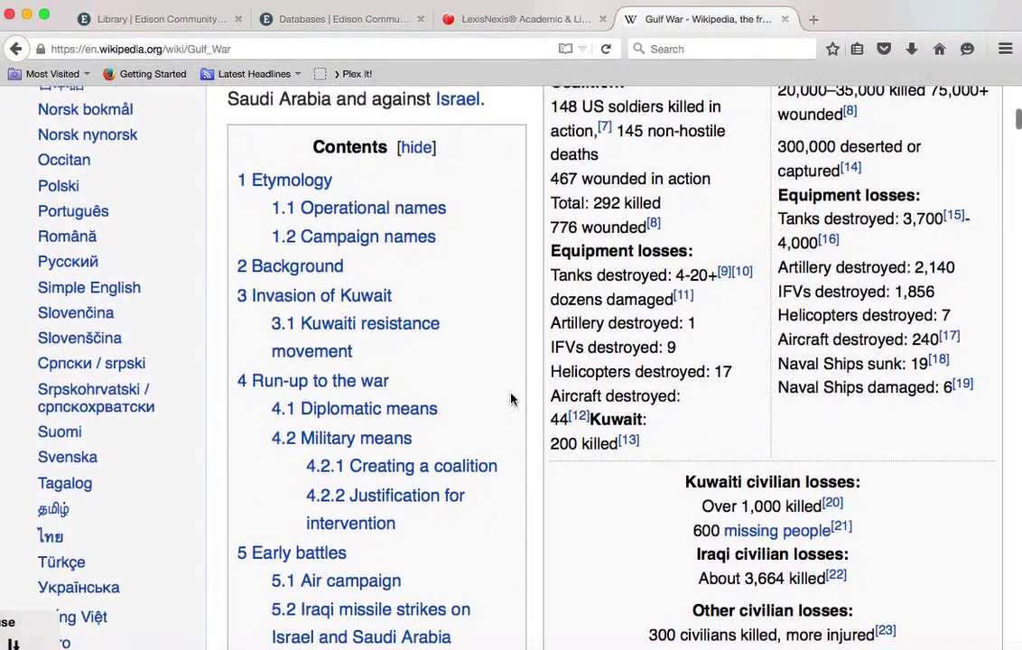
pyautogui.scroll(-15, 367, 388)
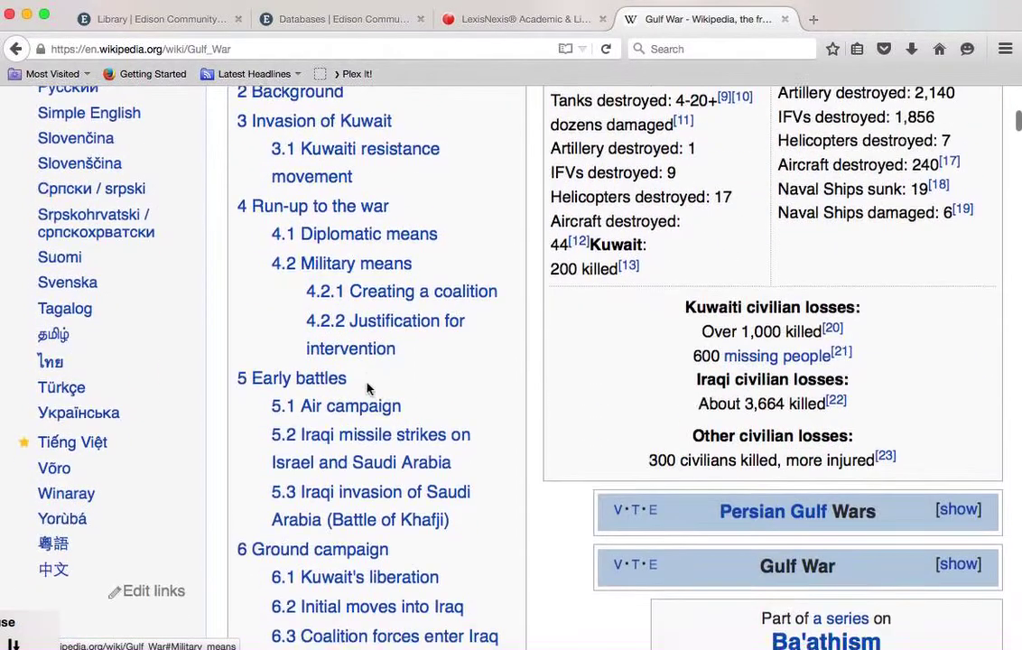
pyautogui.scroll(4, 367, 388)
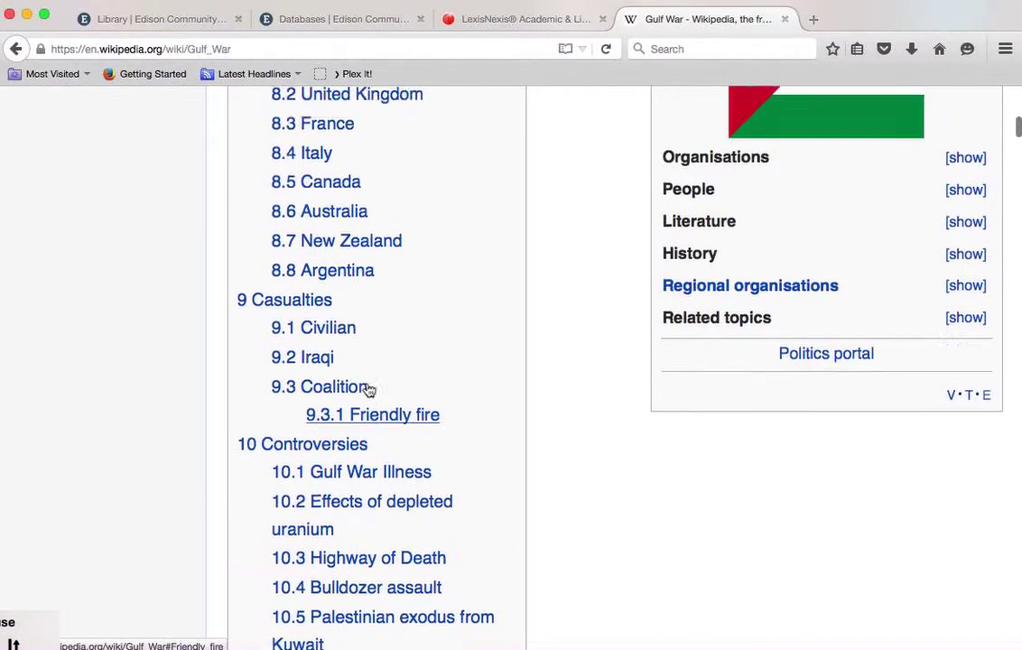
pyautogui.scroll(-3, 400, 411)
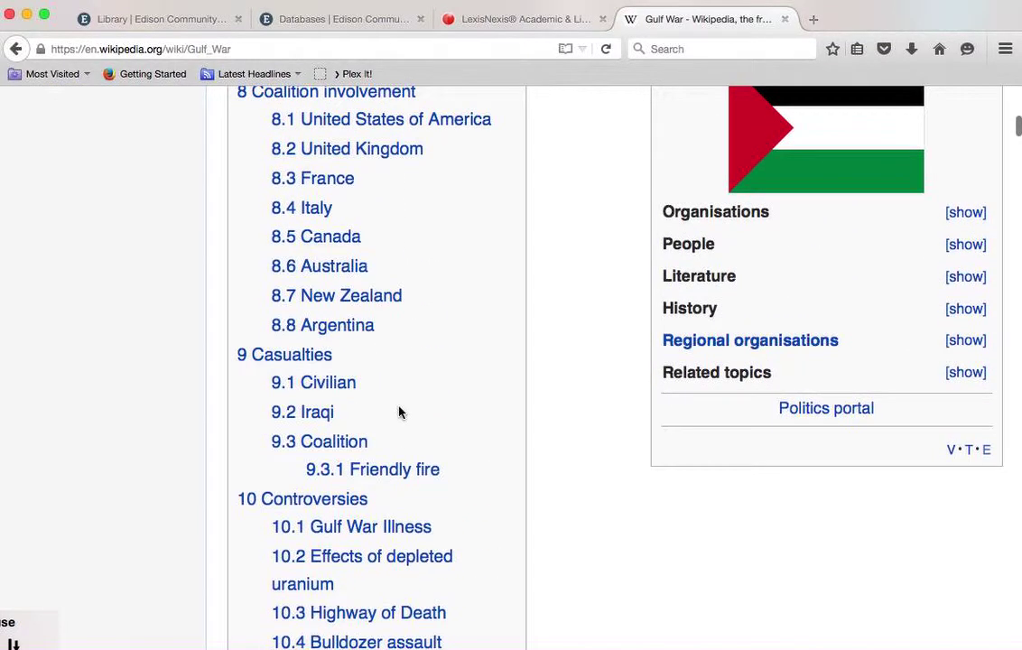
pyautogui.click(368, 437)
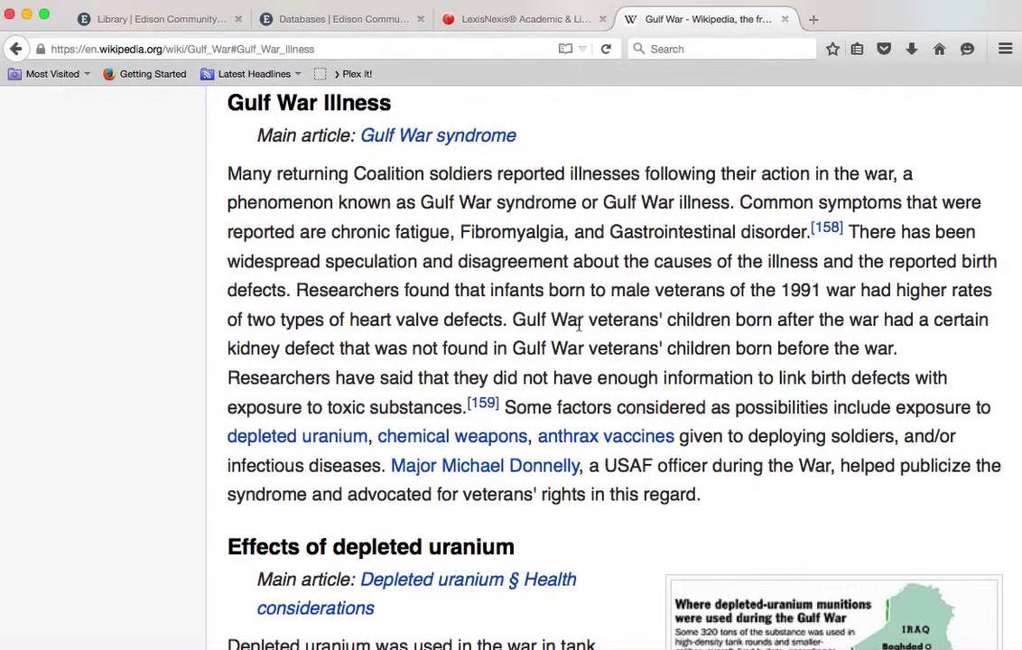
# - Switch back to the LexisNexis Academic results and return to the Academic Search home page
pyautogui.click(327, 18)
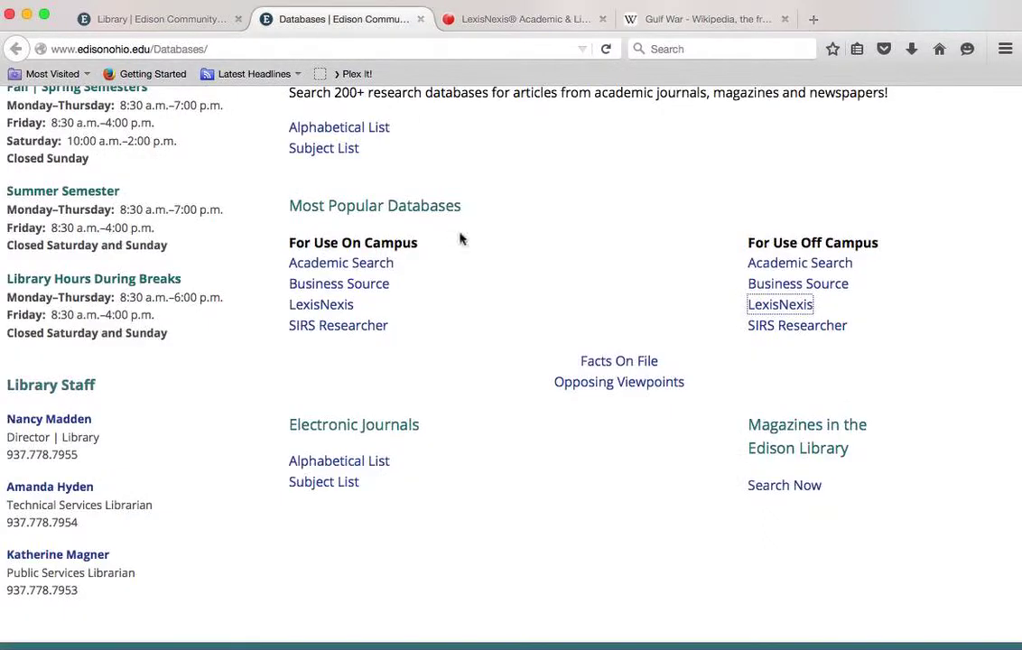
pyautogui.click(506, 18)
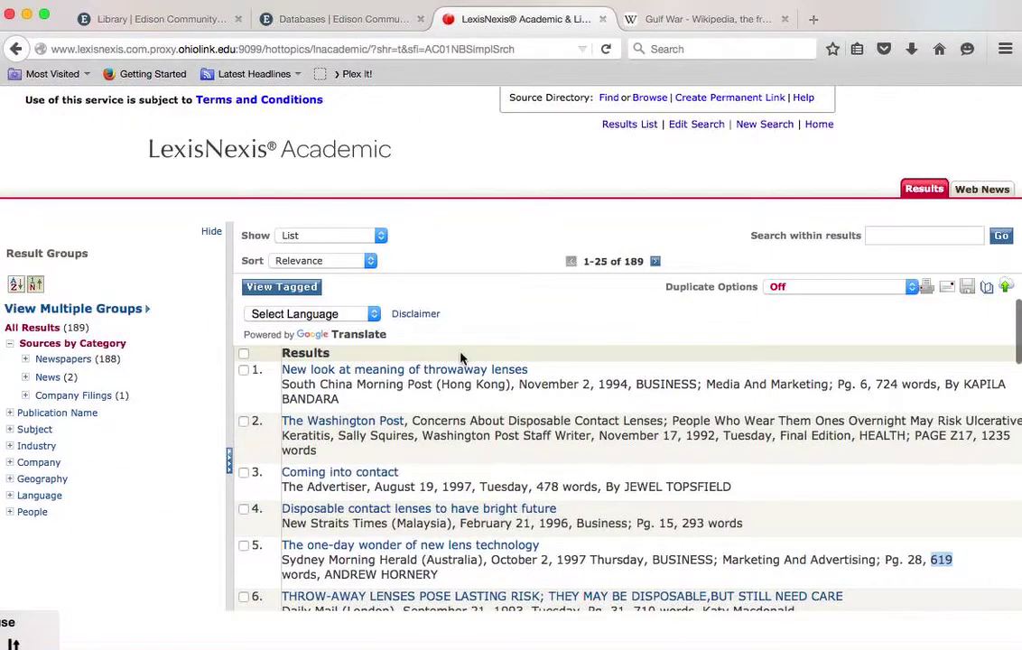
pyautogui.click(274, 152)
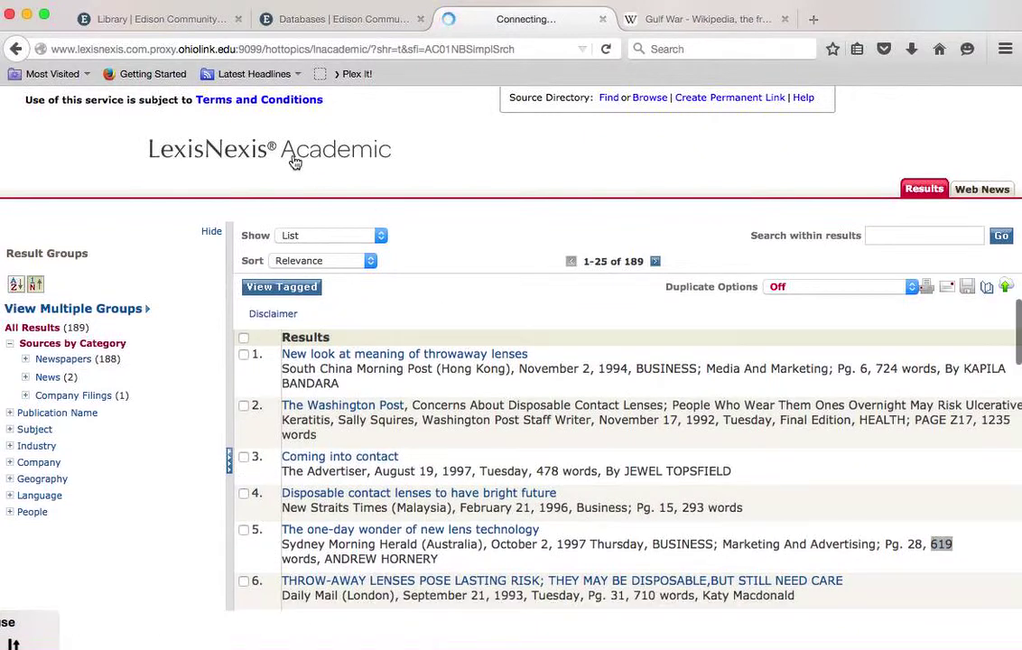
pyautogui.click(656, 25)
pyautogui.click(542, 21)
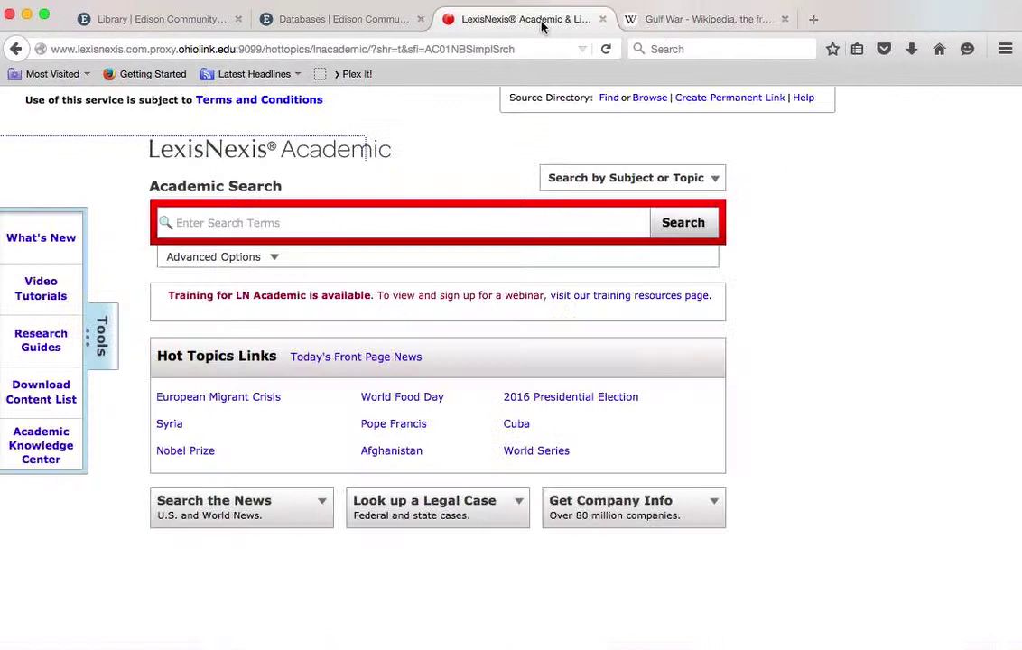
# - Run an Academic Search for "Gulf War Illness"
pyautogui.click(349, 222)
pyautogui.write('Gu')
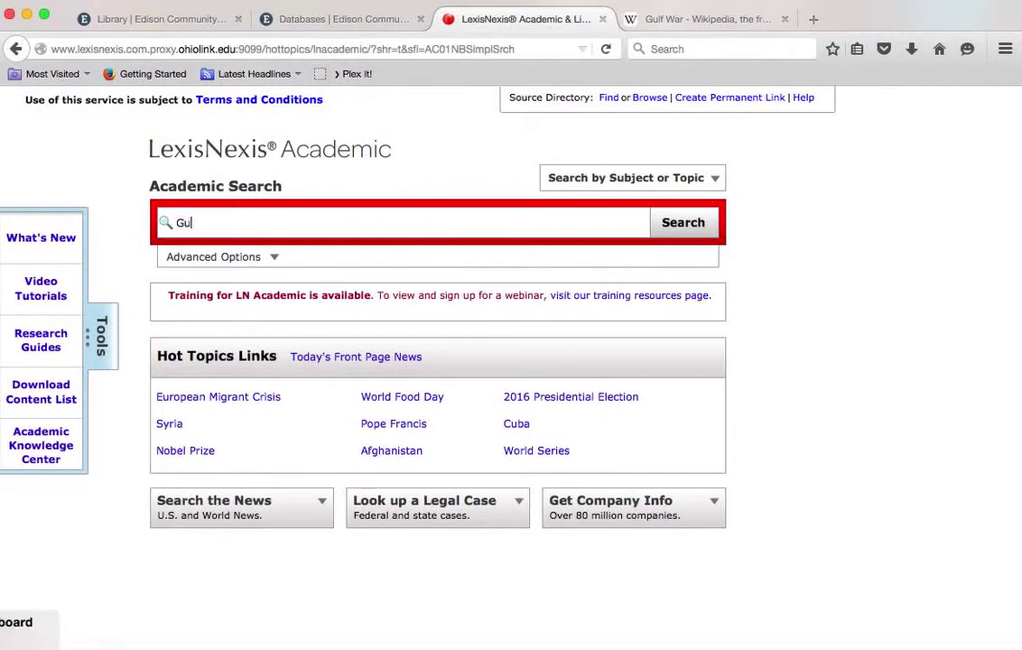
pyautogui.write('lf War Illness')
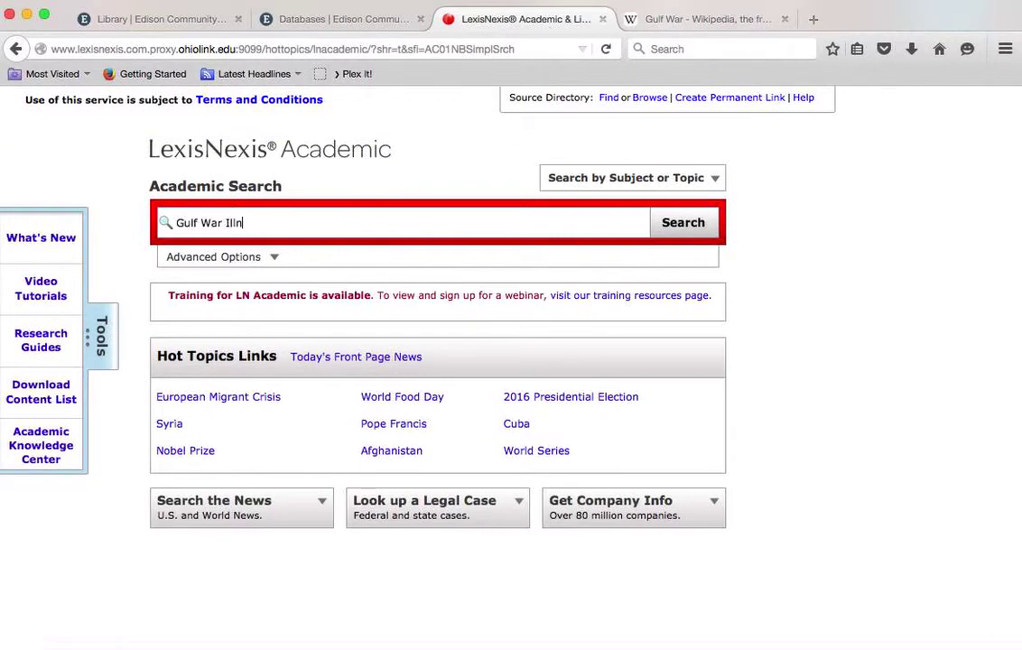
pyautogui.press('Return')
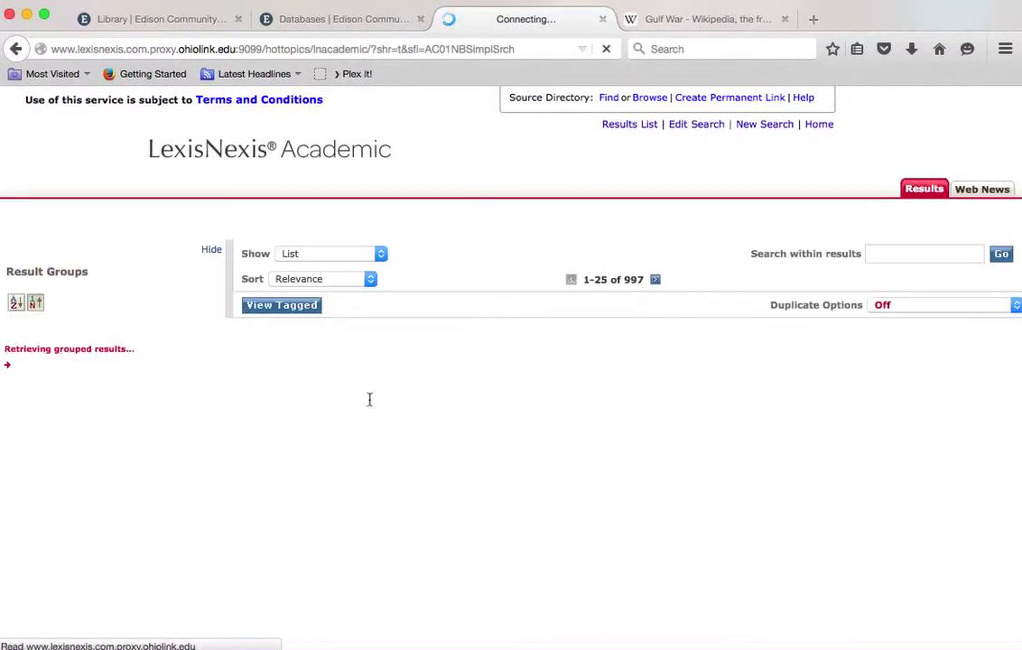
pyautogui.scroll(-1, 447, 487)
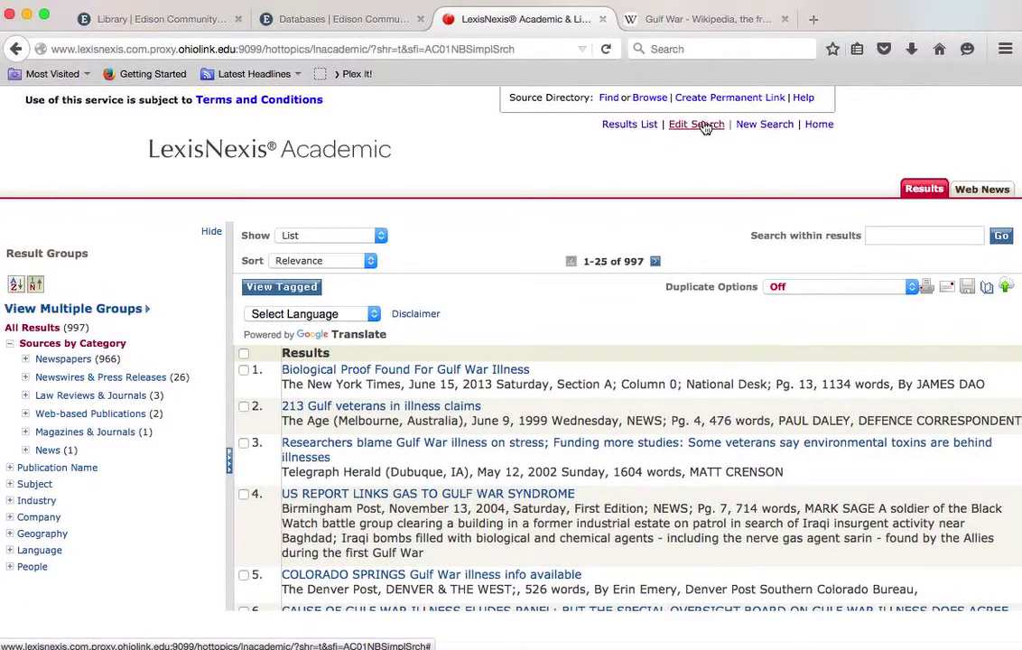
# - Sort the Gulf War Illness results from oldest to newest and look through the earliest articles
pyautogui.click(332, 260)
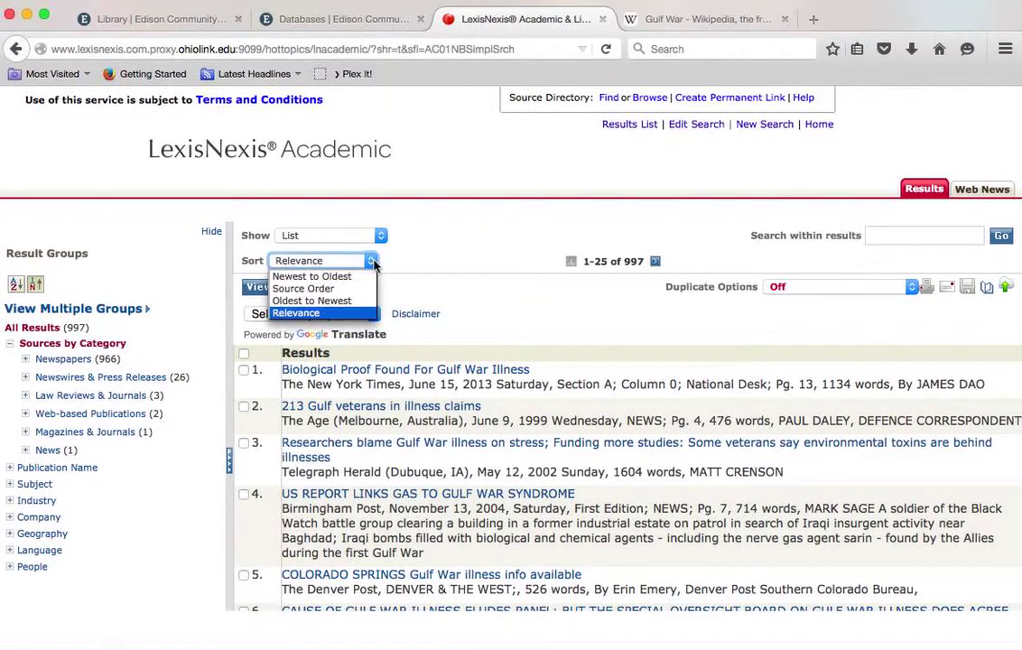
pyautogui.click(346, 299)
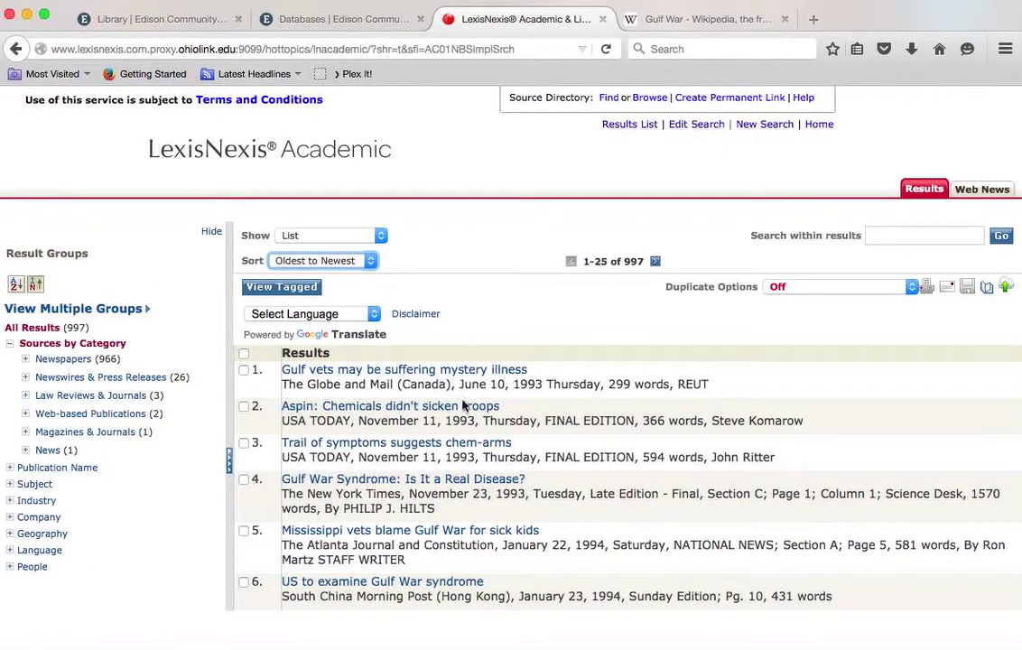
pyautogui.scroll(-2, 398, 437)
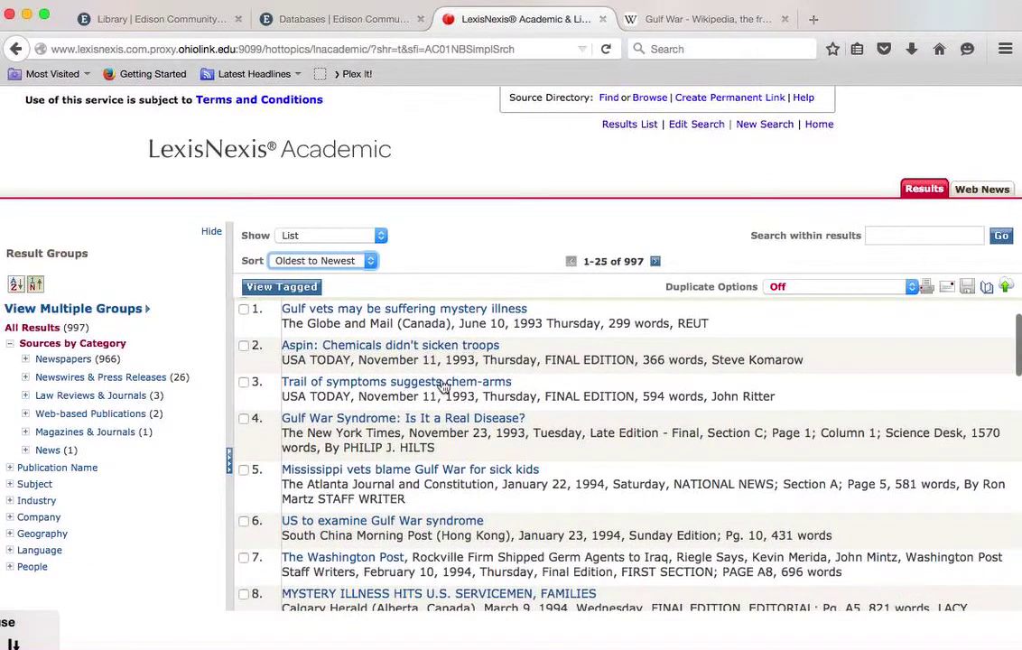
pyautogui.scroll(-2, 449, 424)
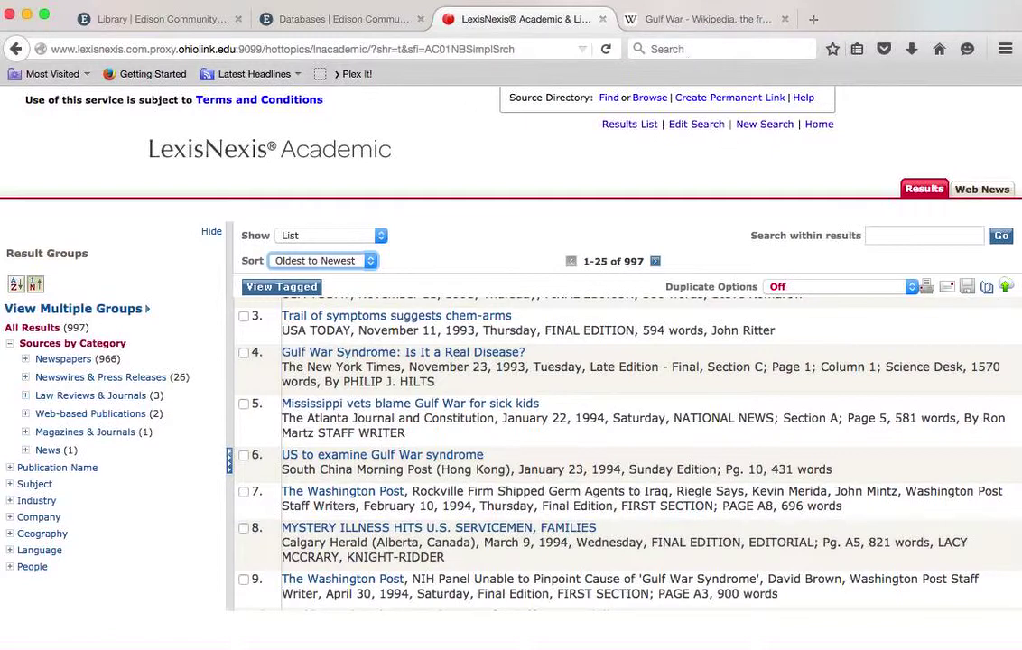
pyautogui.click(609, 2)
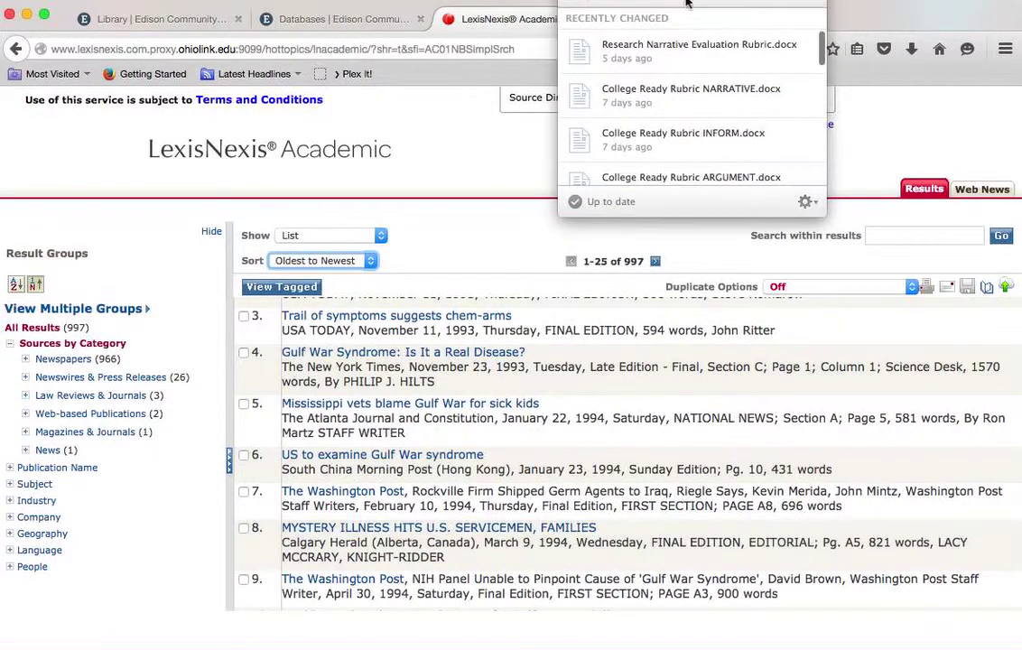
pyautogui.click(733, 201)
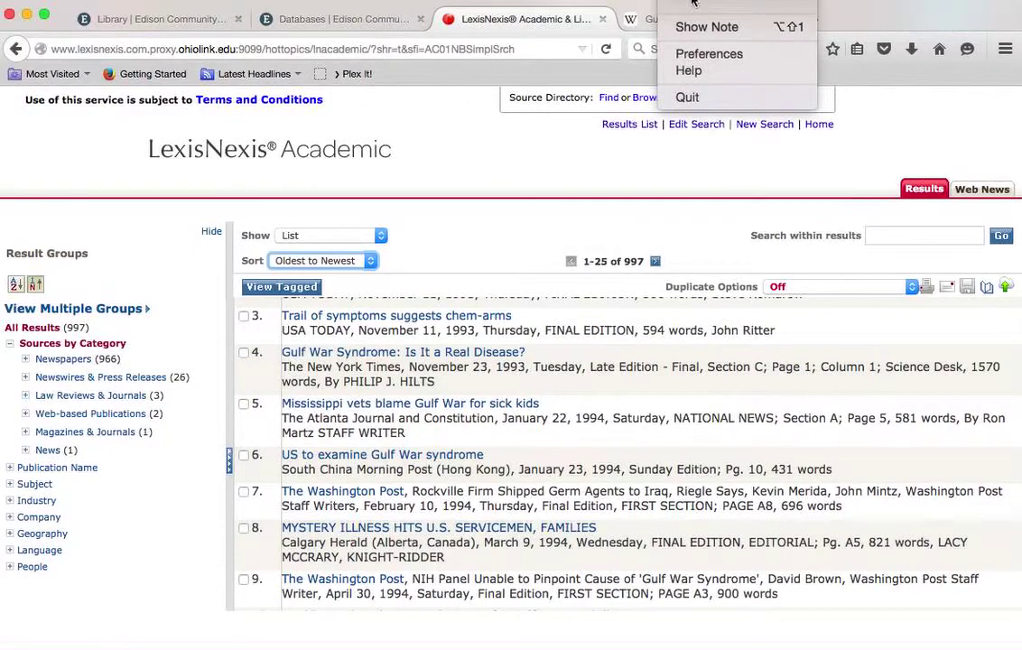